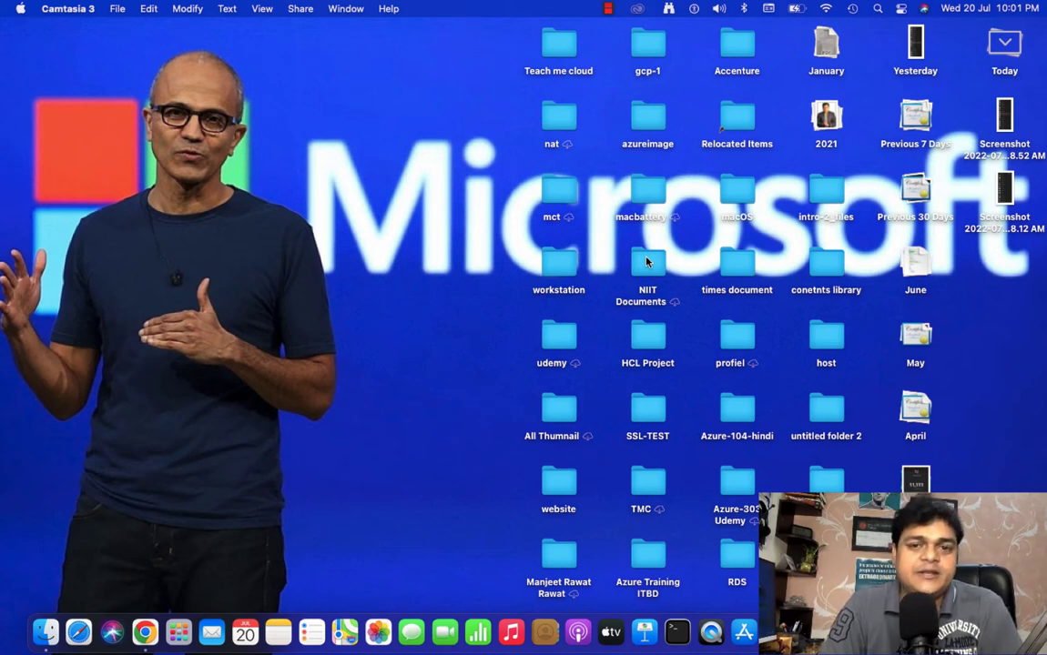
Switch to the Workstation remote desktop session and minimize the full-screen virtual machine to show the Windows desktop
key("ctrl+Right")
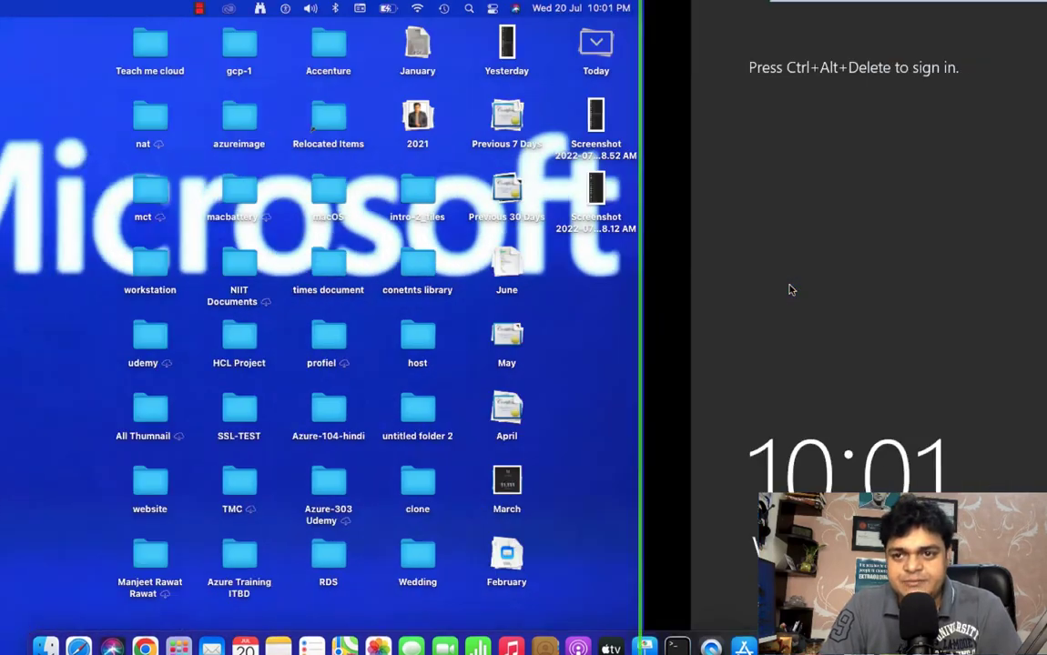
mouse_move(520, 5)
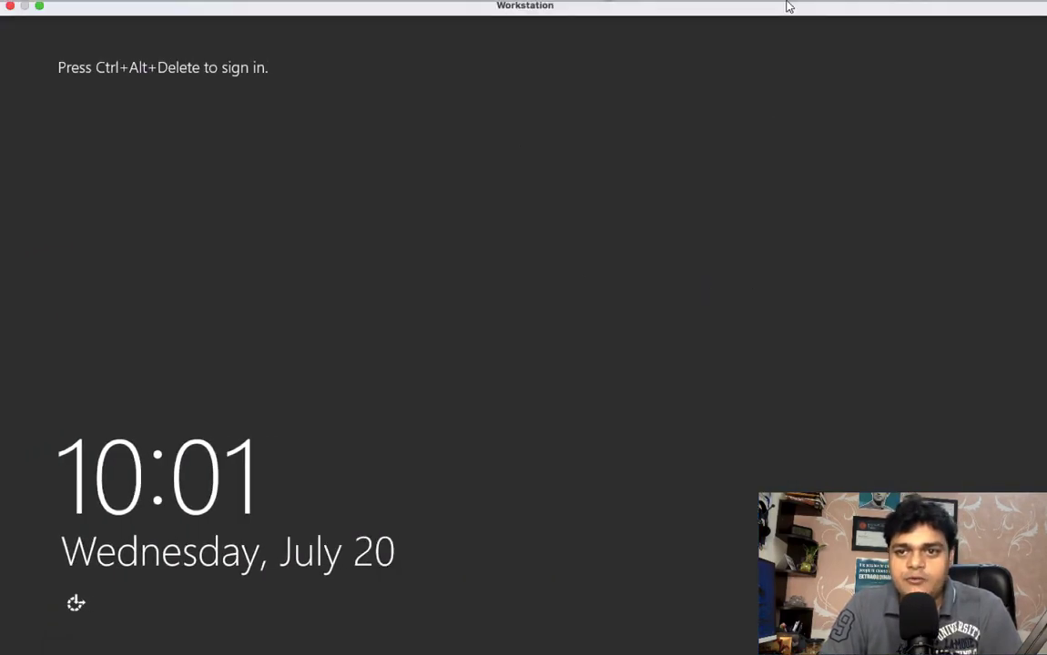
mouse_move(868, 6)
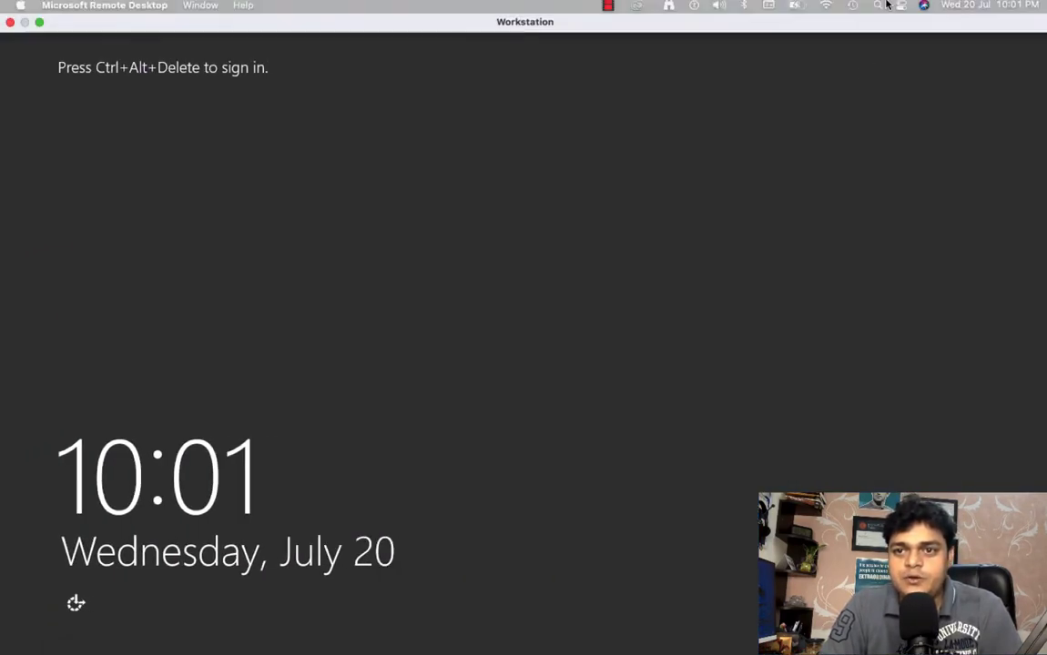
left_click(917, 11)
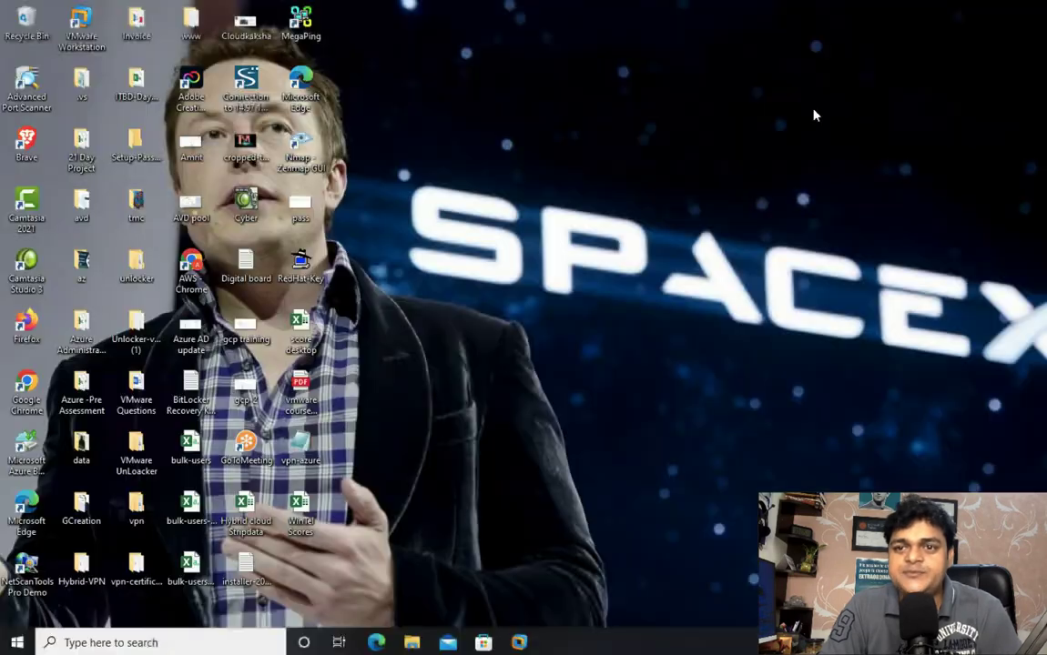
Launch mspaint and draw a grey upright rectangle about 129 × 223 px on the left side of the canvas
key("super+r")
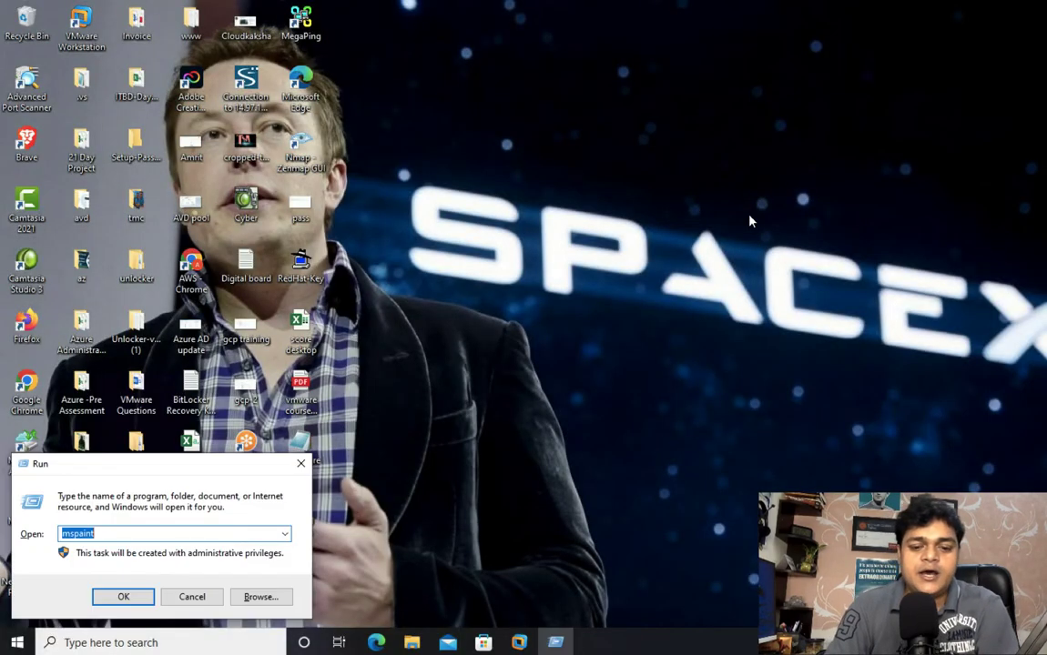
key("Return")
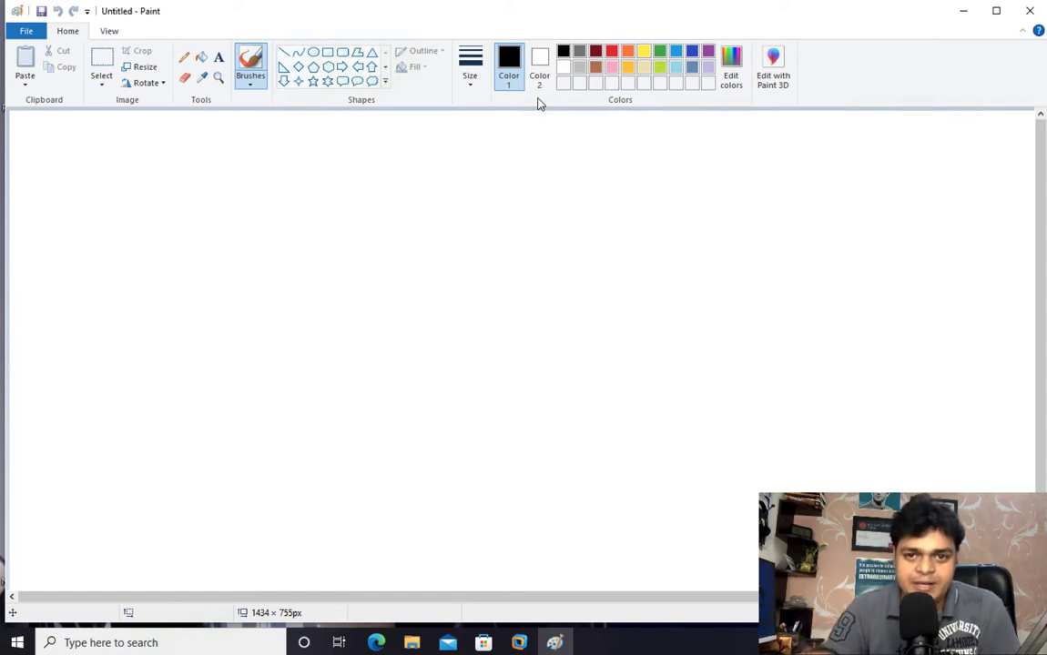
left_click(327, 52)
left_click_drag(135, 196, 141, 205)
left_click_drag(173, 283, 231, 362)
Add the red text label "Server 2012" below the grey rectangle
left_click(612, 51)
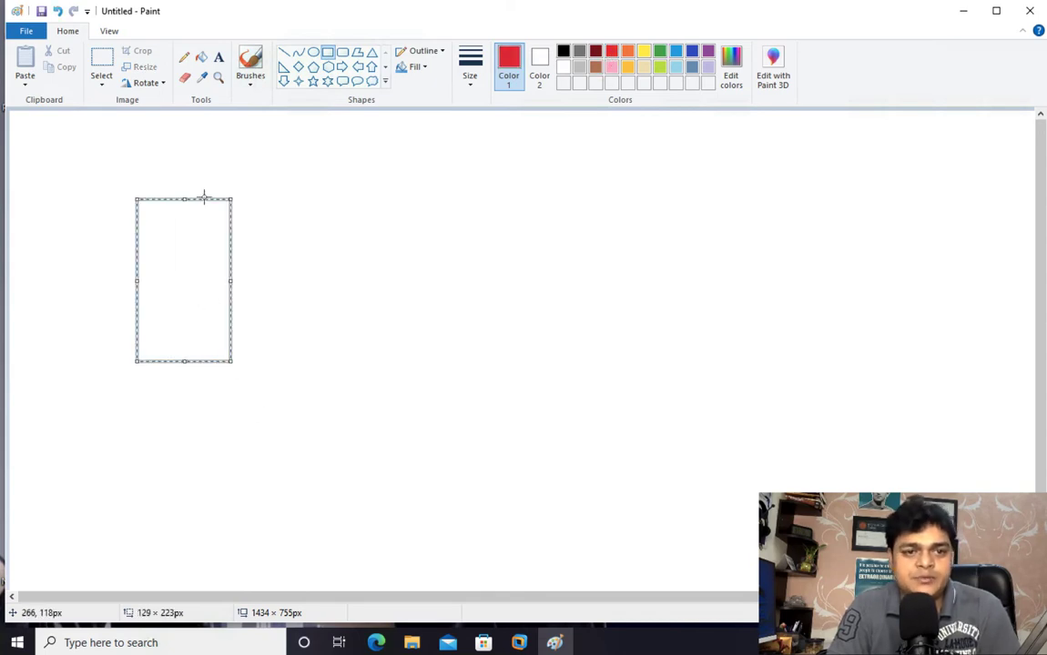
left_click(218, 56)
left_click_drag(137, 387, 290, 421)
type("Server")
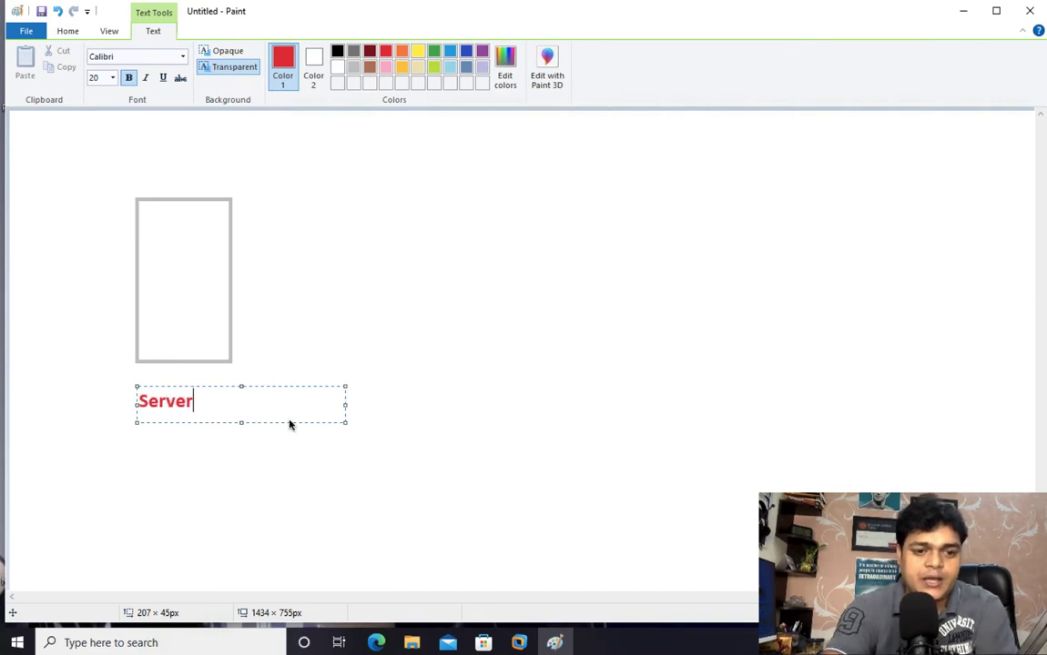
type(" 2012")
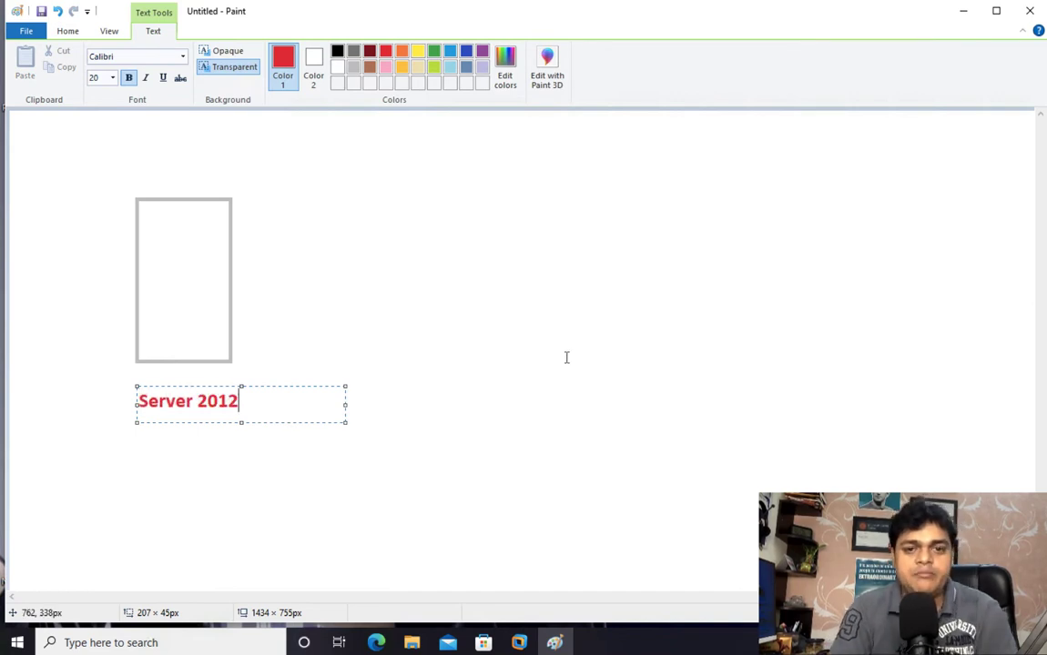
left_click(320, 160)
Draw three red computer monitors with small stands, stacked vertically on the right side of the canvas, using rectangles
left_click(328, 52)
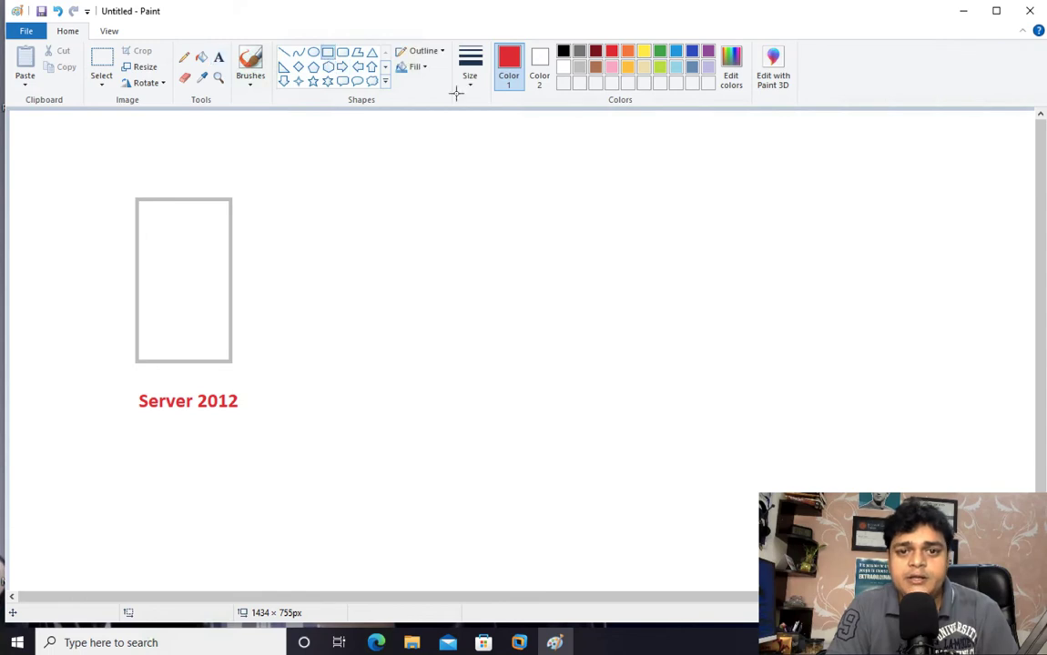
left_click_drag(654, 150, 675, 206)
mouse_move(663, 261)
left_mouse_down()
mouse_move(750, 318)
mouse_move(694, 320)
left_mouse_up()
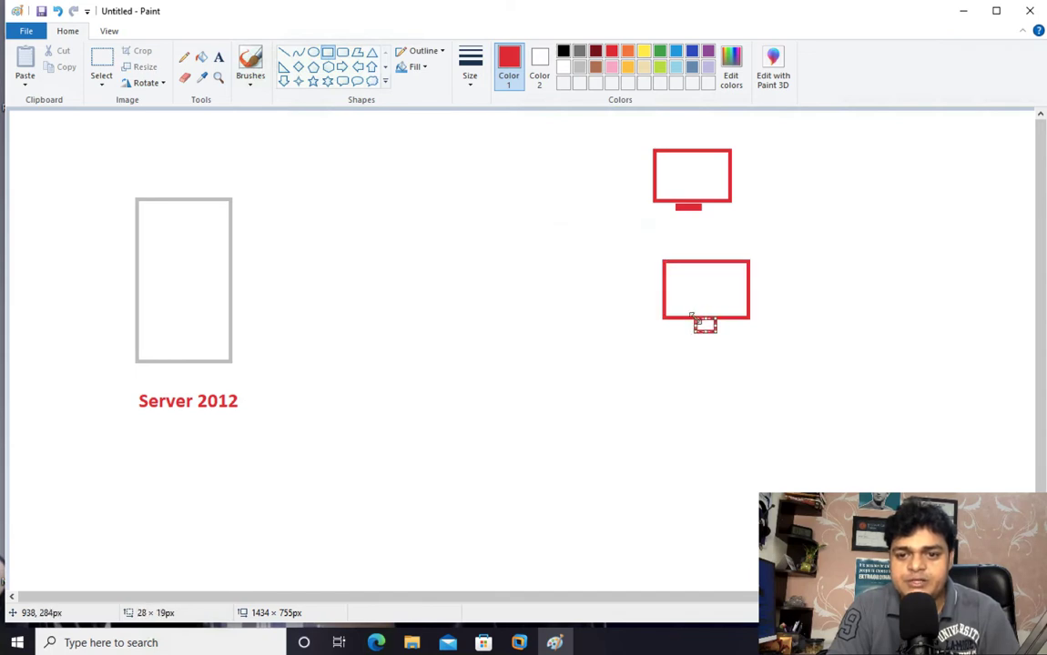
mouse_move(675, 390)
left_mouse_down()
mouse_move(760, 434)
mouse_move(700, 437)
left_mouse_up()
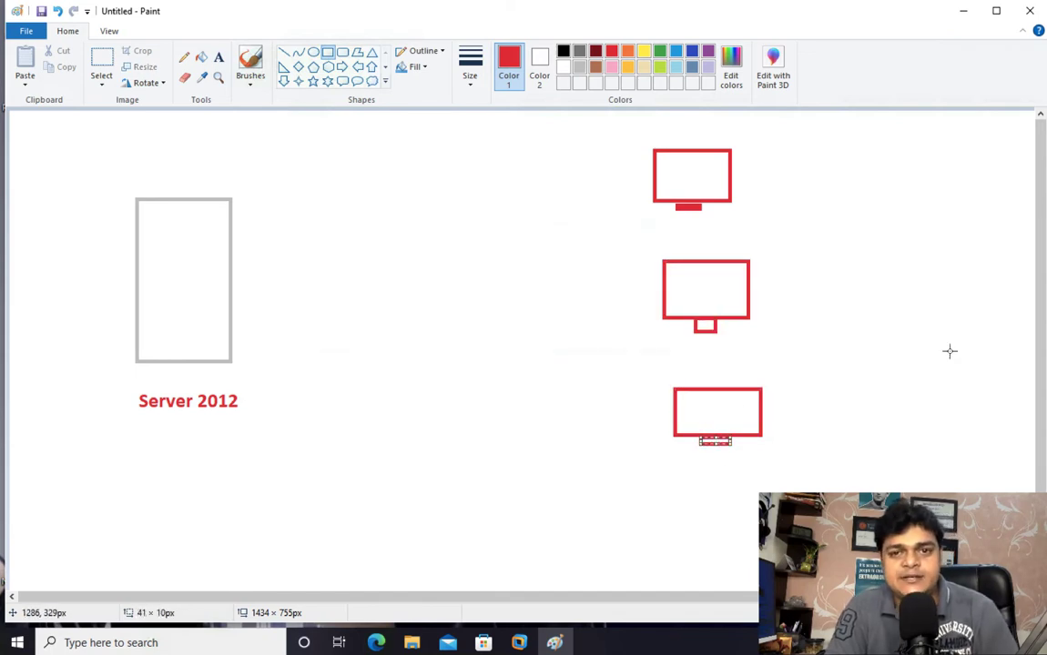
left_click(621, 271)
Add the red text "i-scsi" just right of the server rectangle
left_click(218, 58)
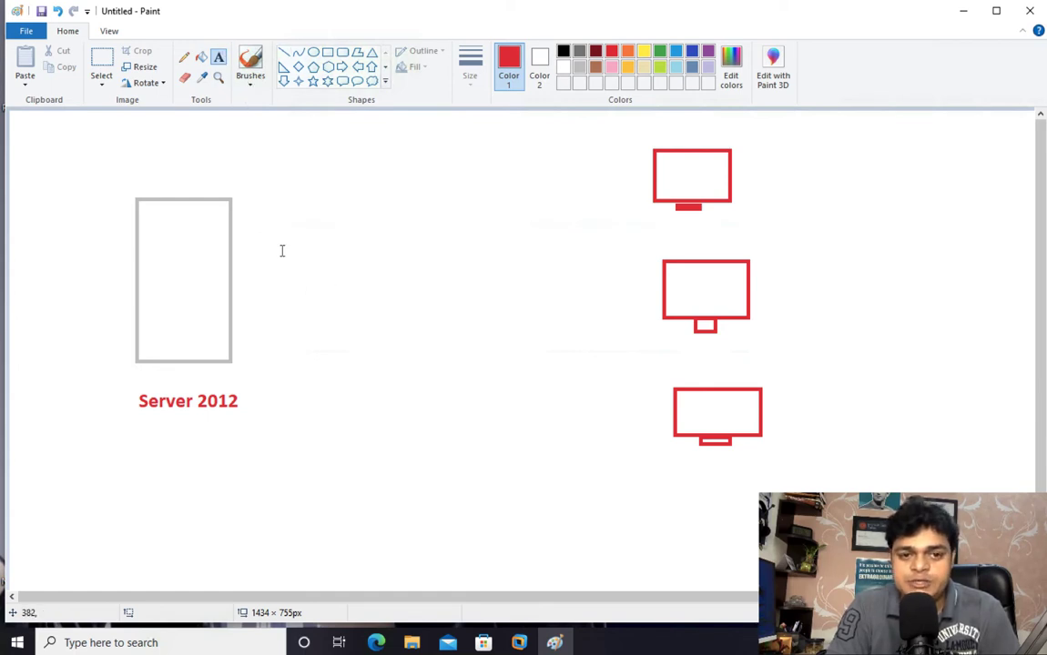
left_click_drag(274, 234, 483, 289)
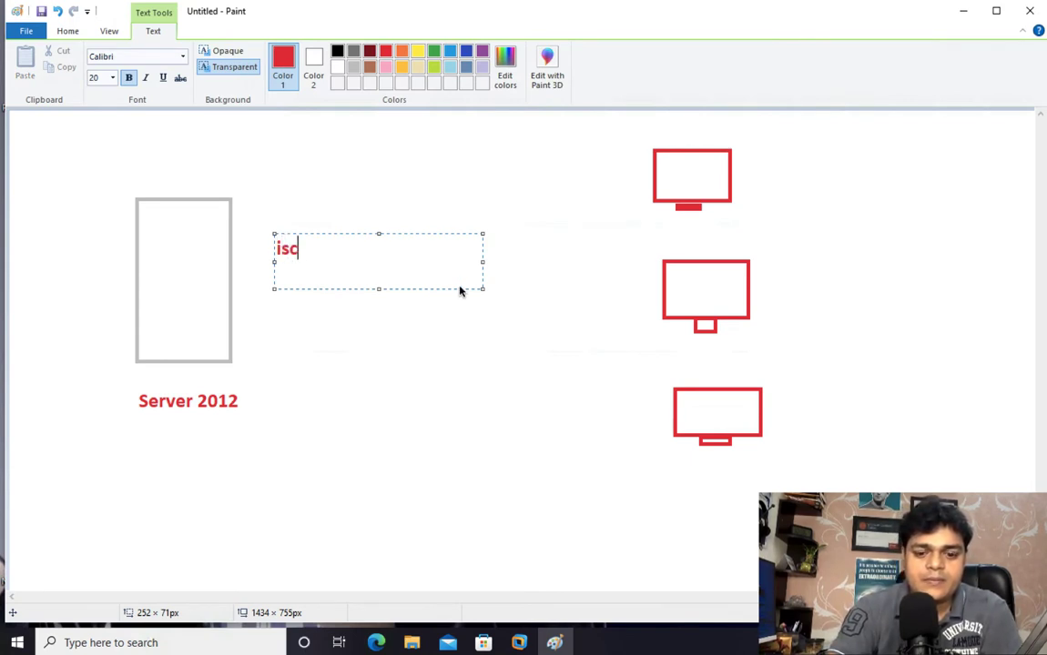
type("iscsi")
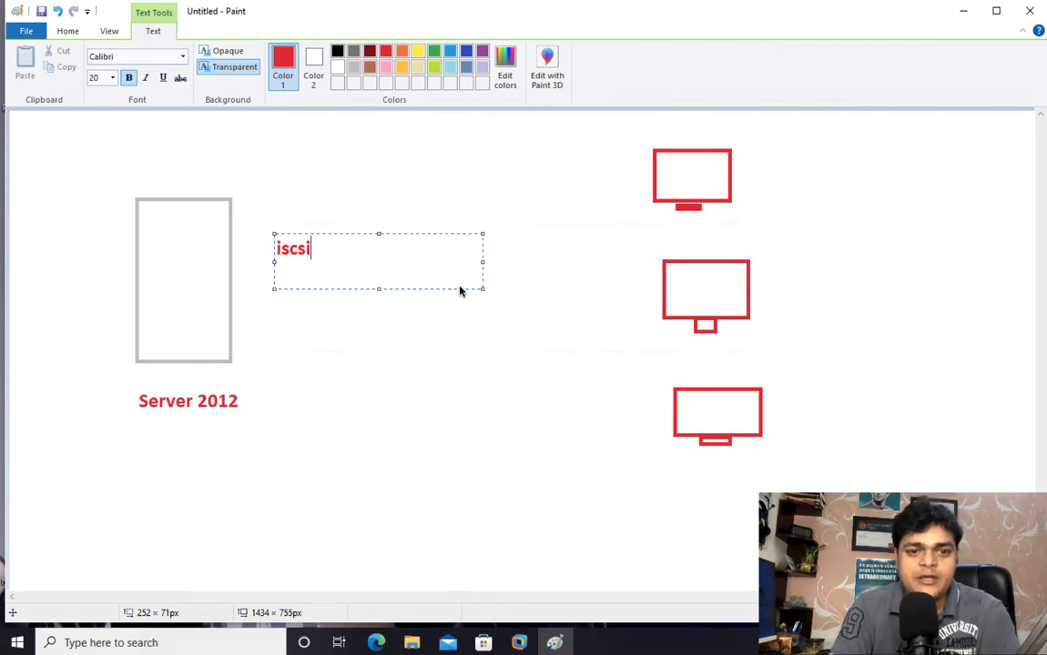
key("shift+Left")
key("shift+Left")
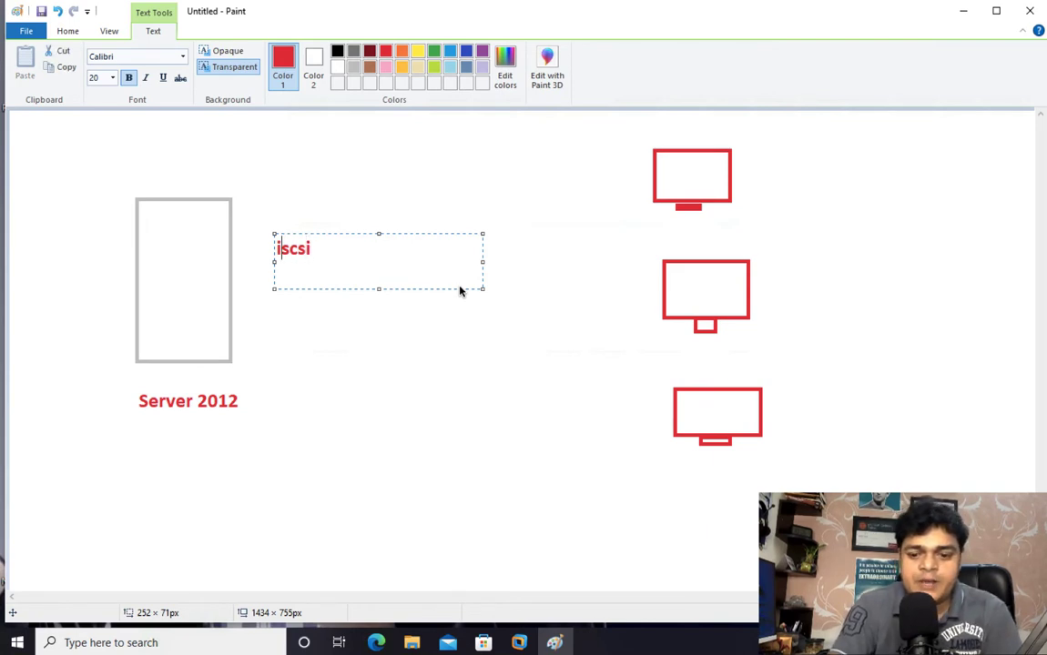
type("-")
left_click(571, 342)
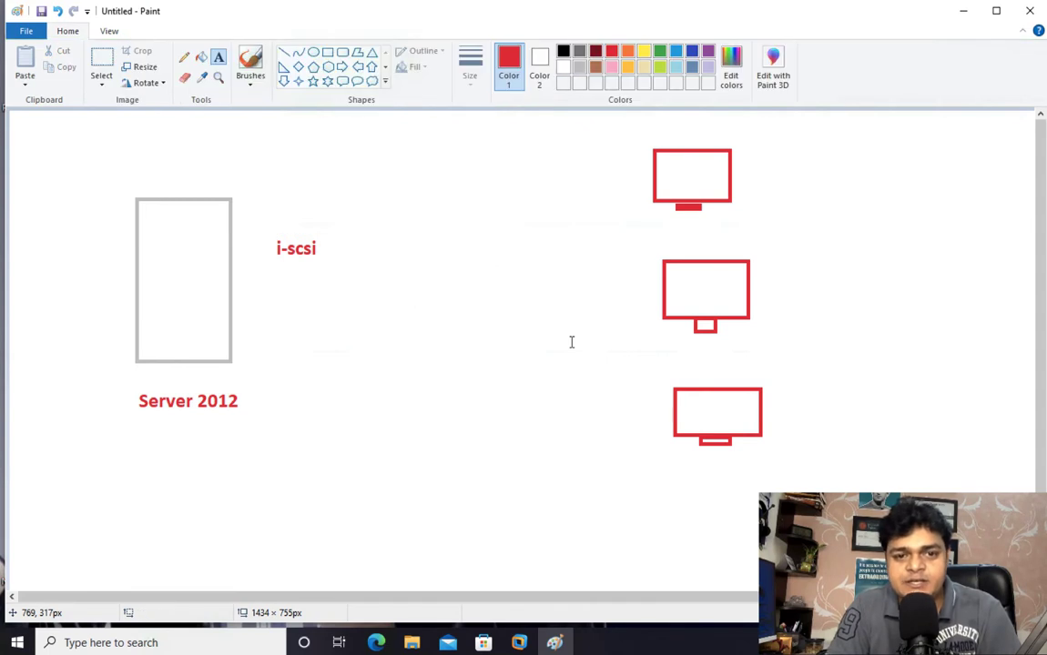
Draw a red rectangle about 94 × 35 px inside the lower part of the server rectangle
left_click(327, 52)
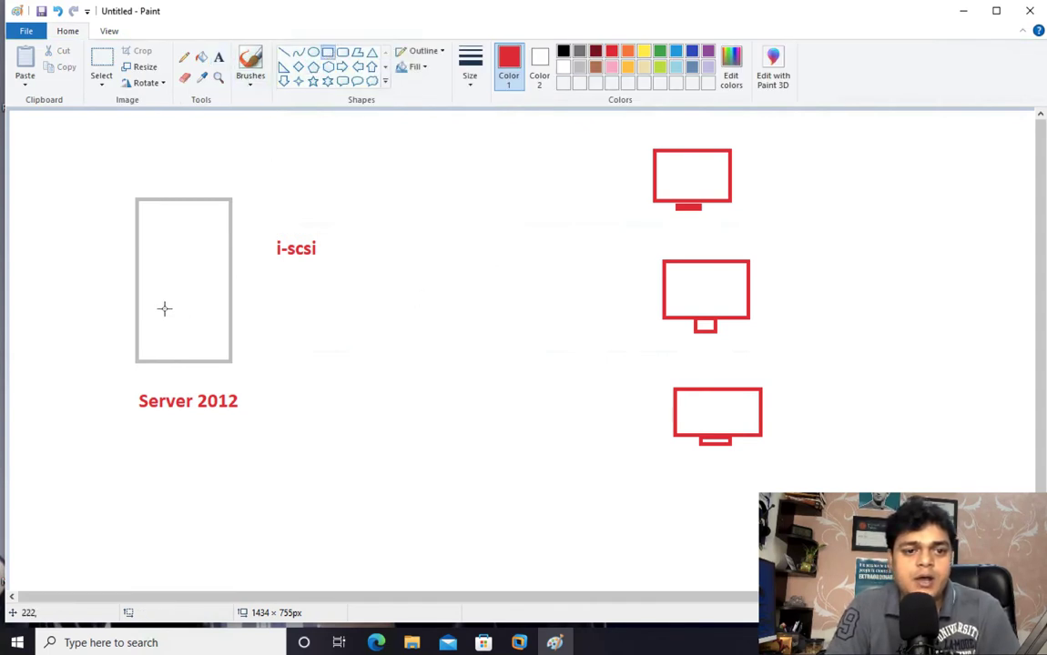
left_click_drag(148, 303, 218, 329)
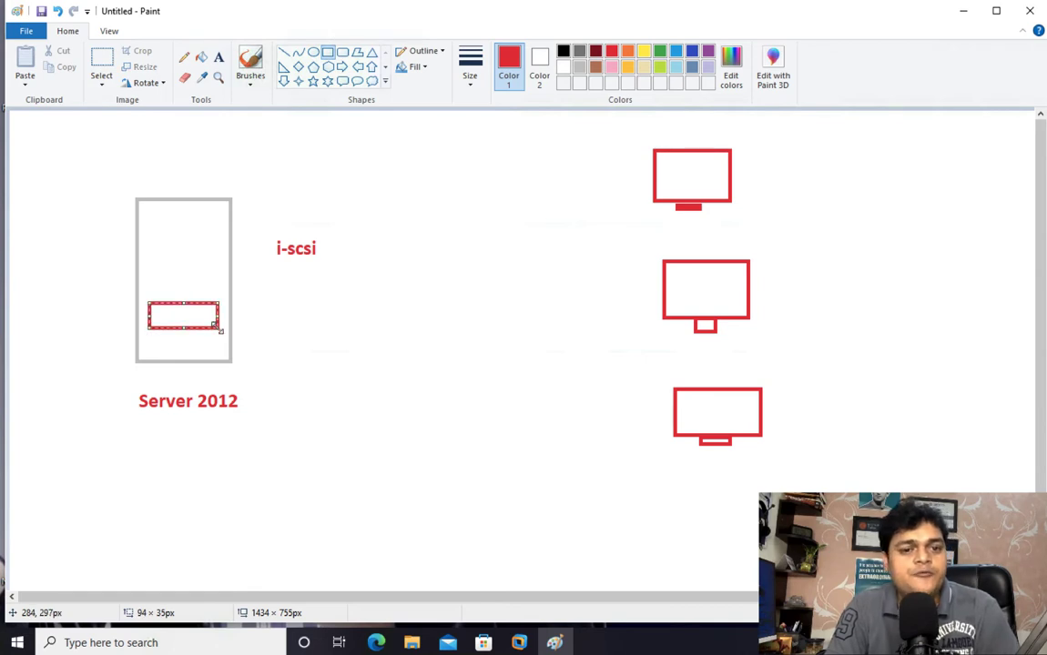
left_click(351, 164)
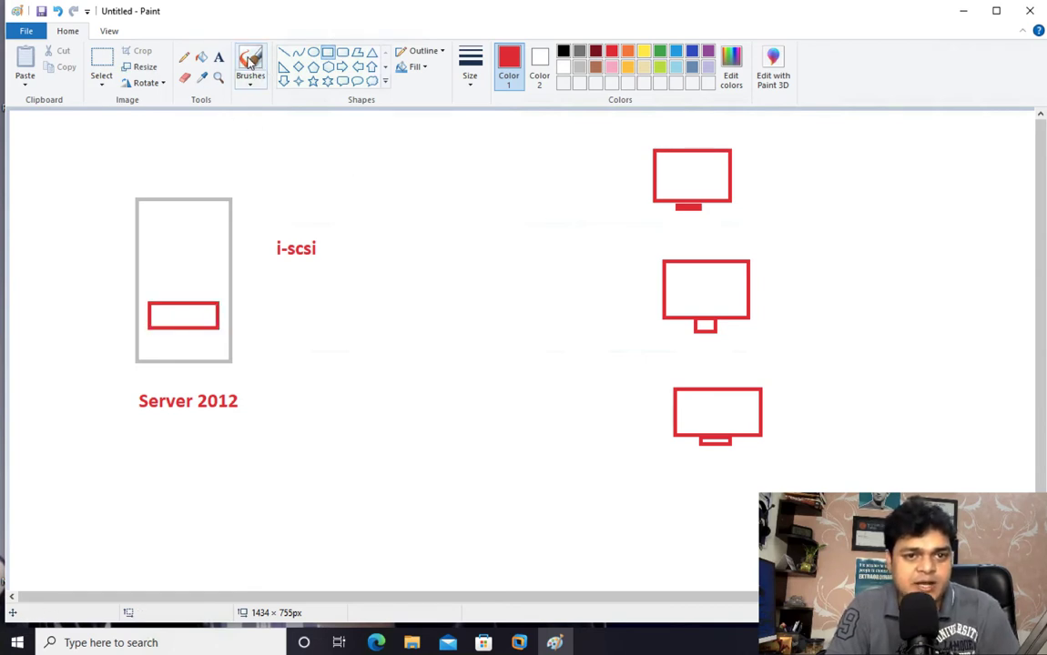
Label the small disk rectangle in the server with the red text "1TB"
left_click(218, 56)
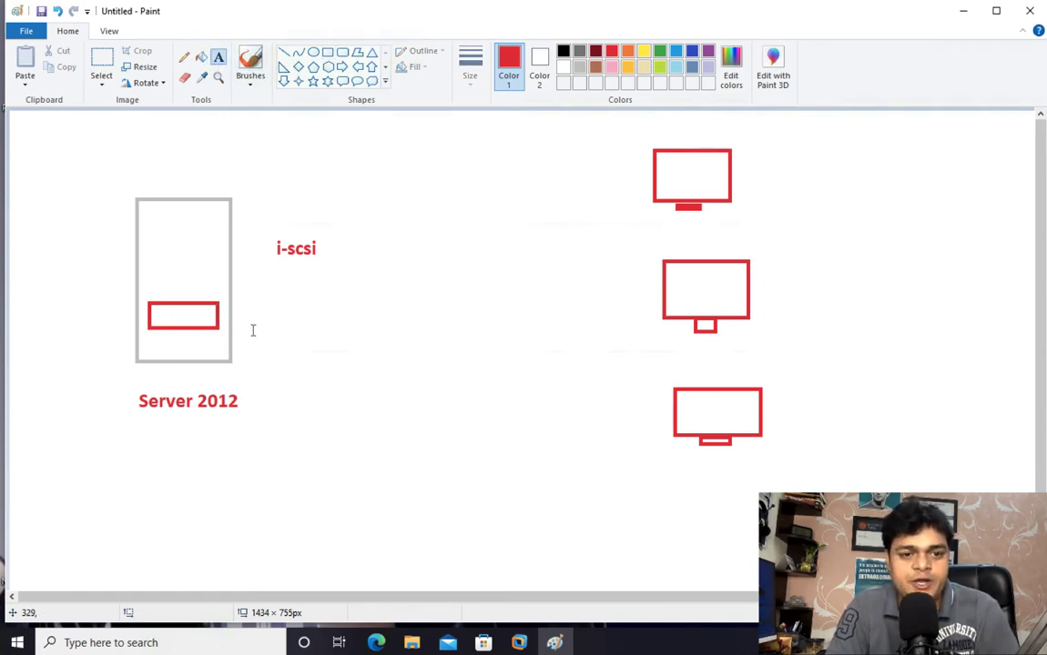
left_click_drag(235, 323, 316, 369)
type("1")
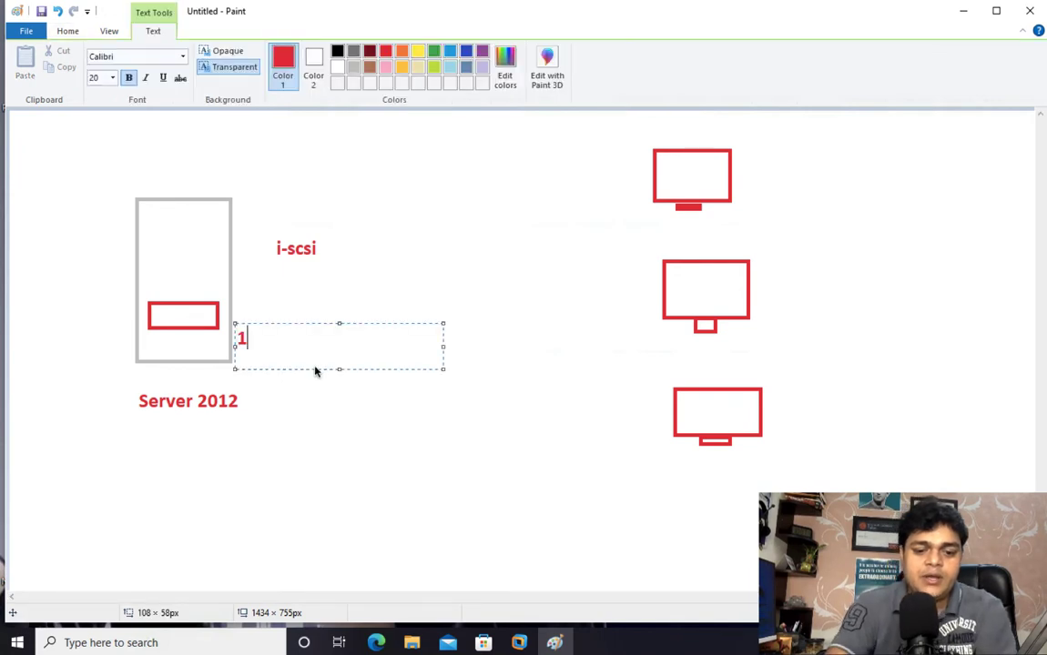
type("TB")
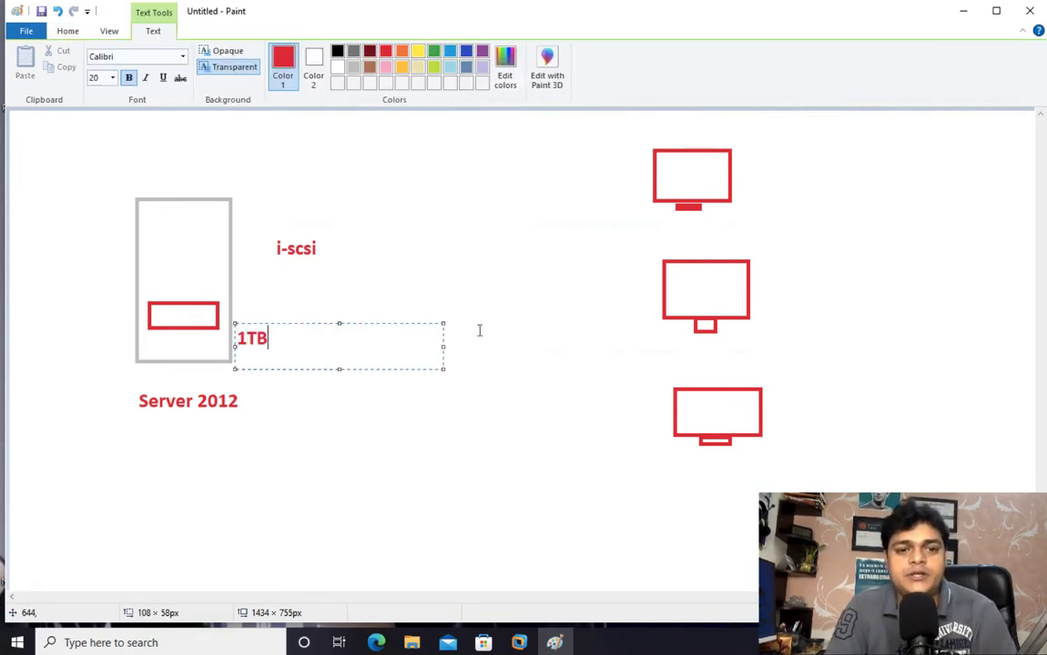
left_click(479, 330)
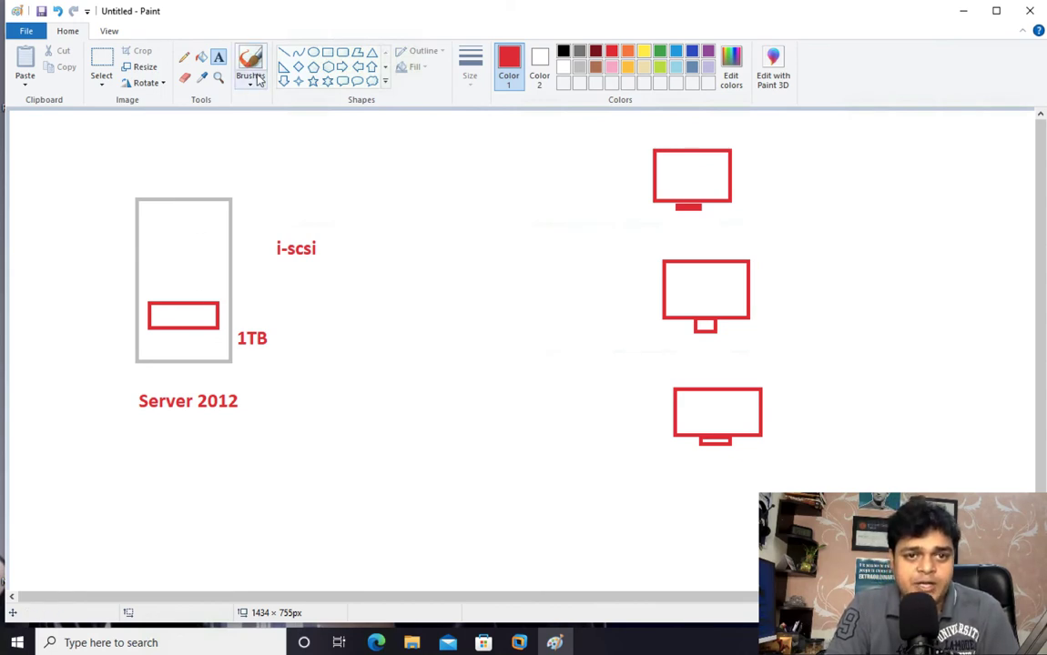
With the Pencil, draw a partition line and an arrow from the server's disk to the uppermost monitor, and circle "i-scsi"
left_click(184, 57)
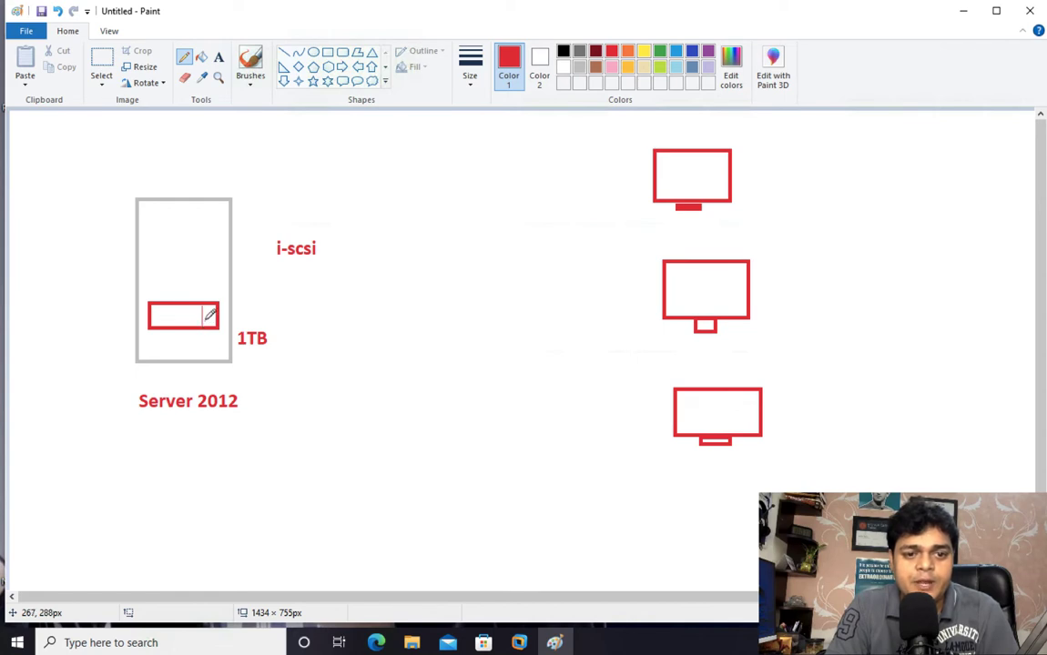
mouse_move(205, 320)
left_mouse_down()
mouse_move(464, 235)
mouse_move(679, 183)
left_mouse_up()
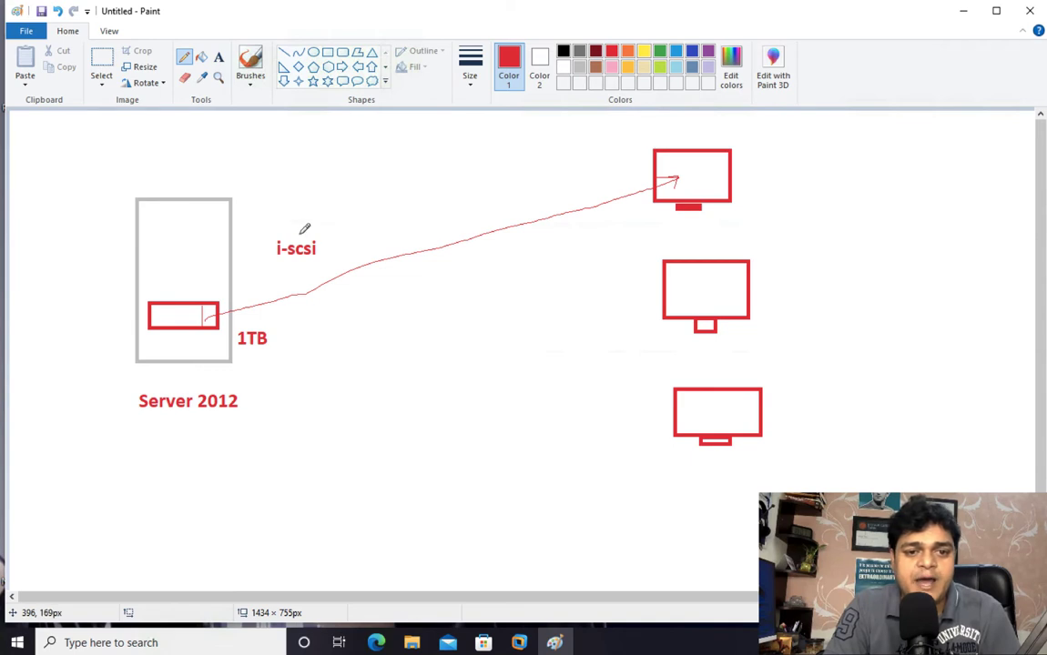
mouse_move(301, 230)
left_mouse_down()
mouse_move(271, 246)
mouse_move(327, 247)
mouse_move(295, 229)
left_mouse_up()
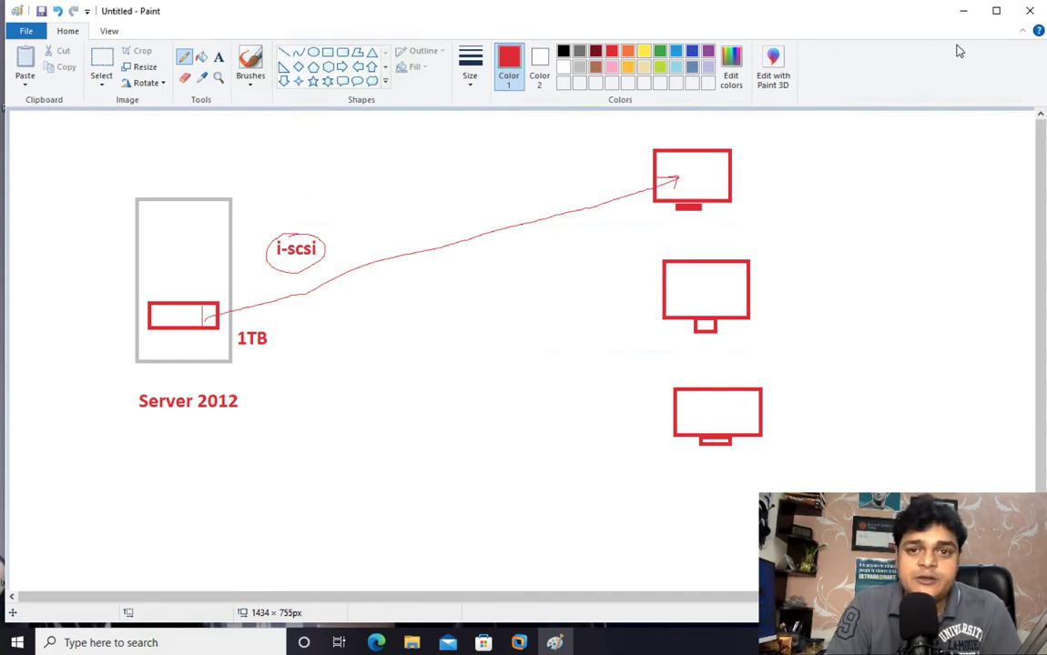
Minimize the drawing and switch to the Windows Server 2012 virtual machine in VMware Workstation
left_click(963, 15)
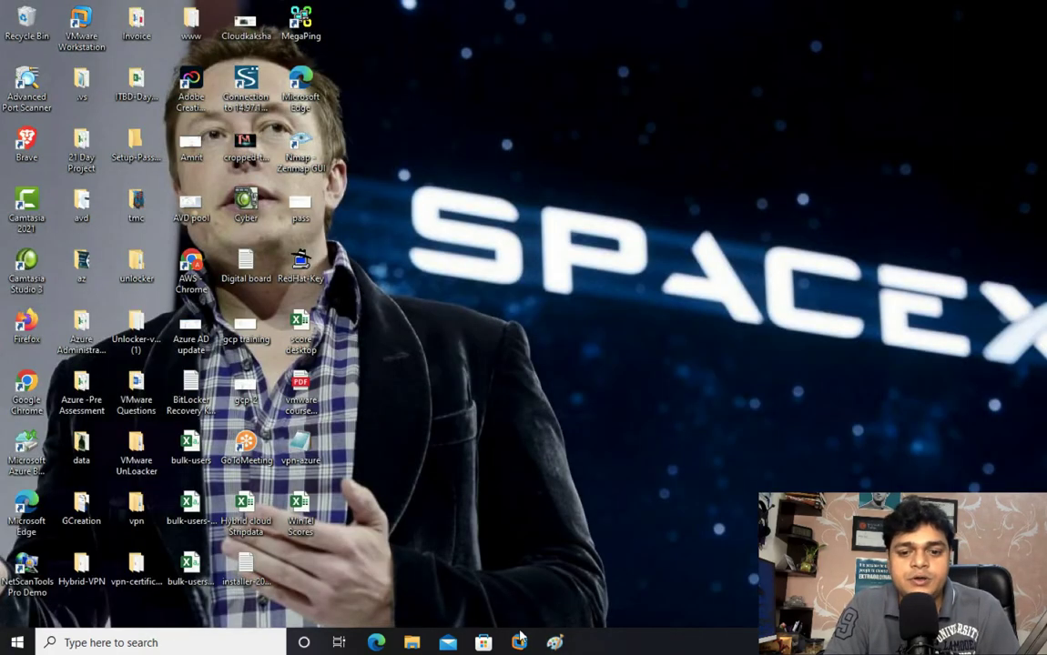
mouse_move(520, 639)
left_click(484, 508)
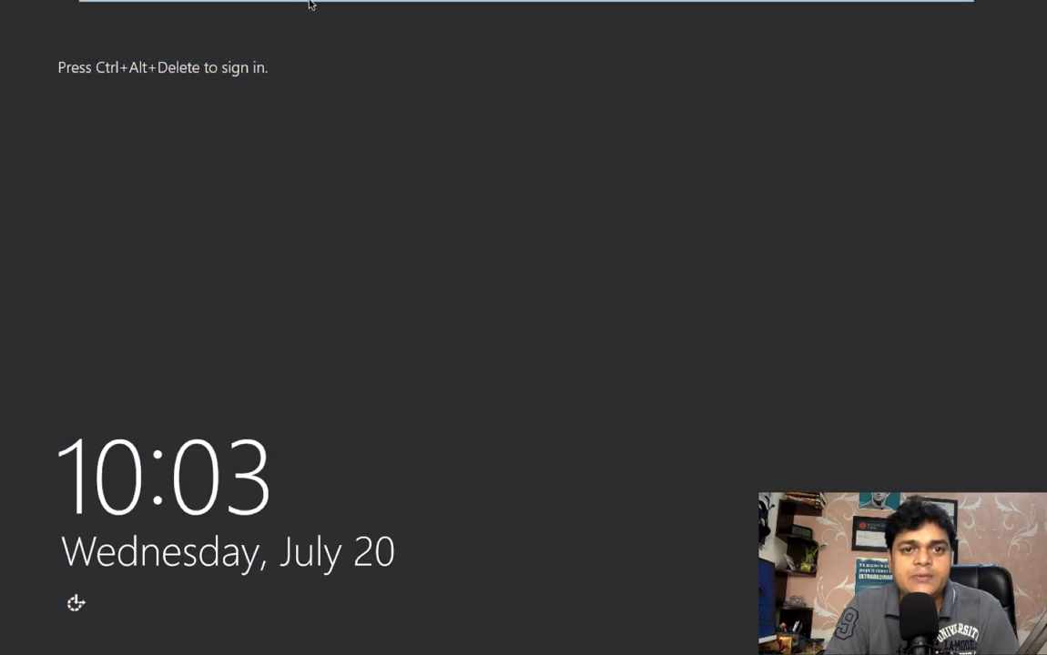
mouse_move(304, 1)
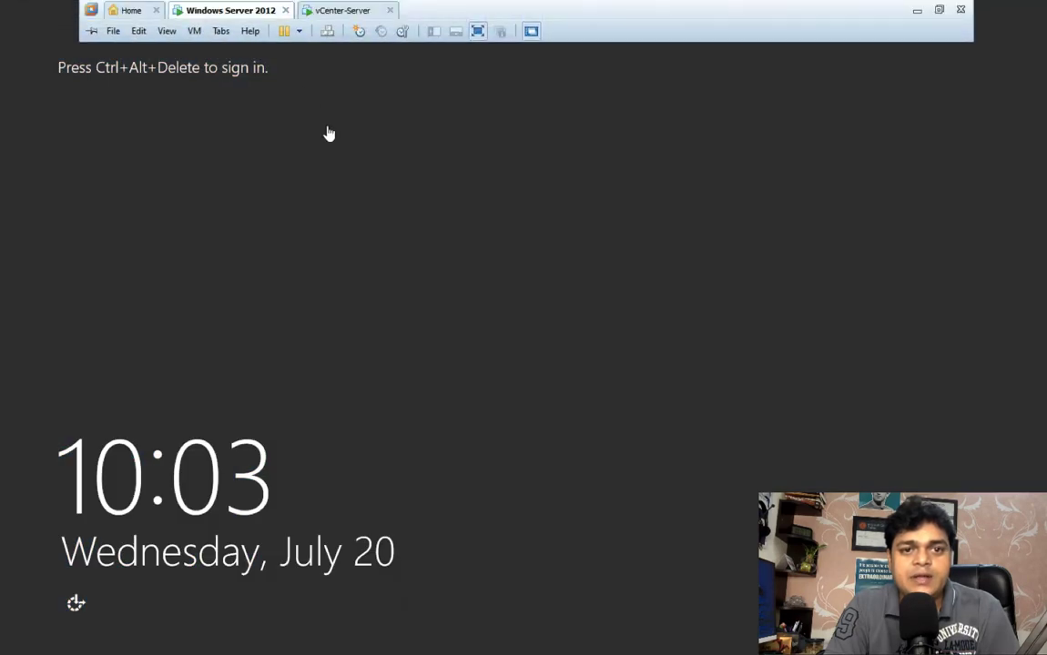
View the vCenter-Server virtual machine and return to the Windows Server 2012 one
left_click(340, 11)
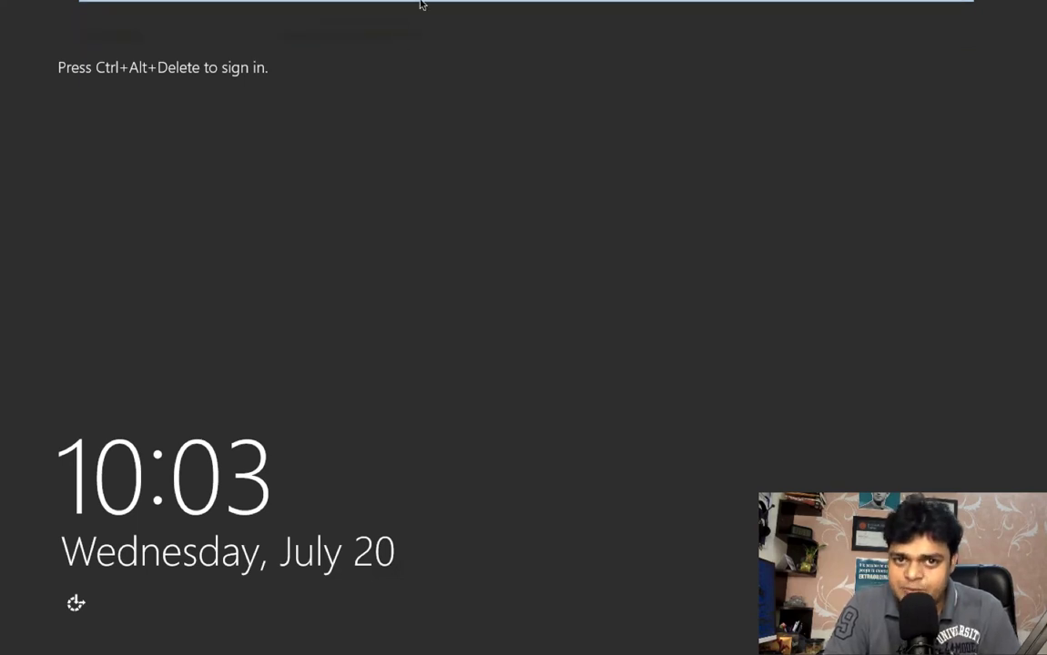
mouse_move(405, 5)
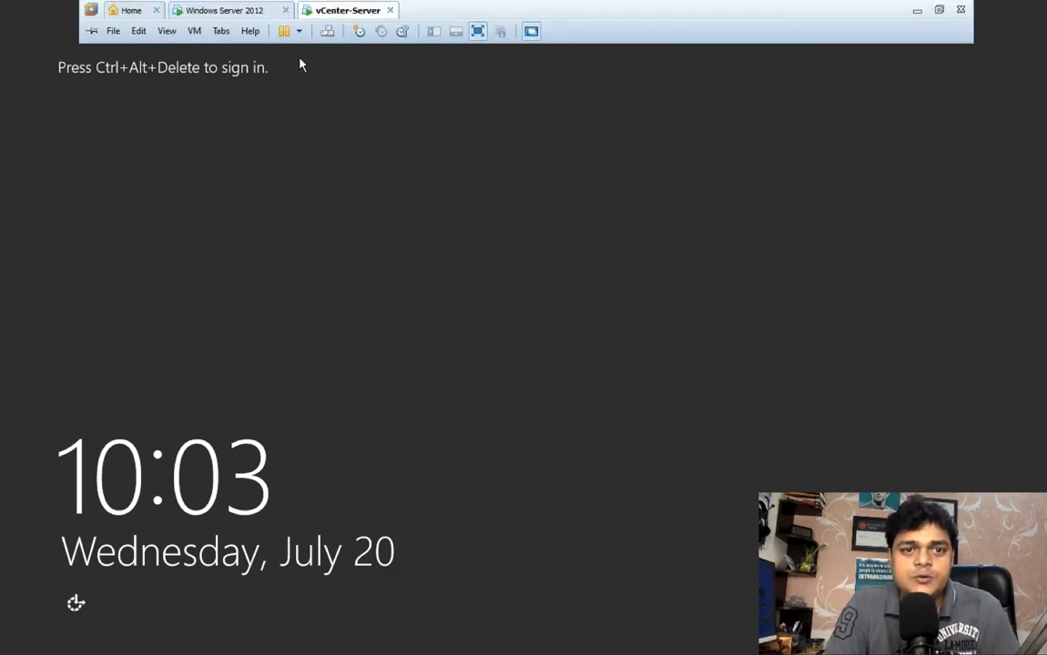
left_click(244, 16)
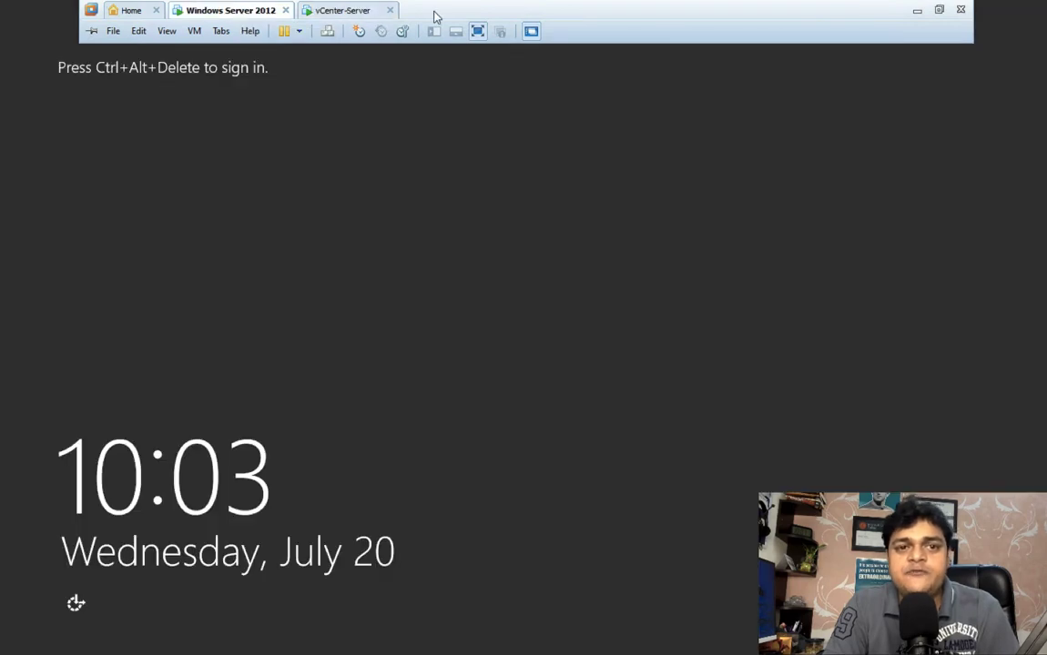
Sign in to the Windows Server 2012 virtual machine as CLASS\Administrator, entering the account password again if it is rejected
left_click(330, 32)
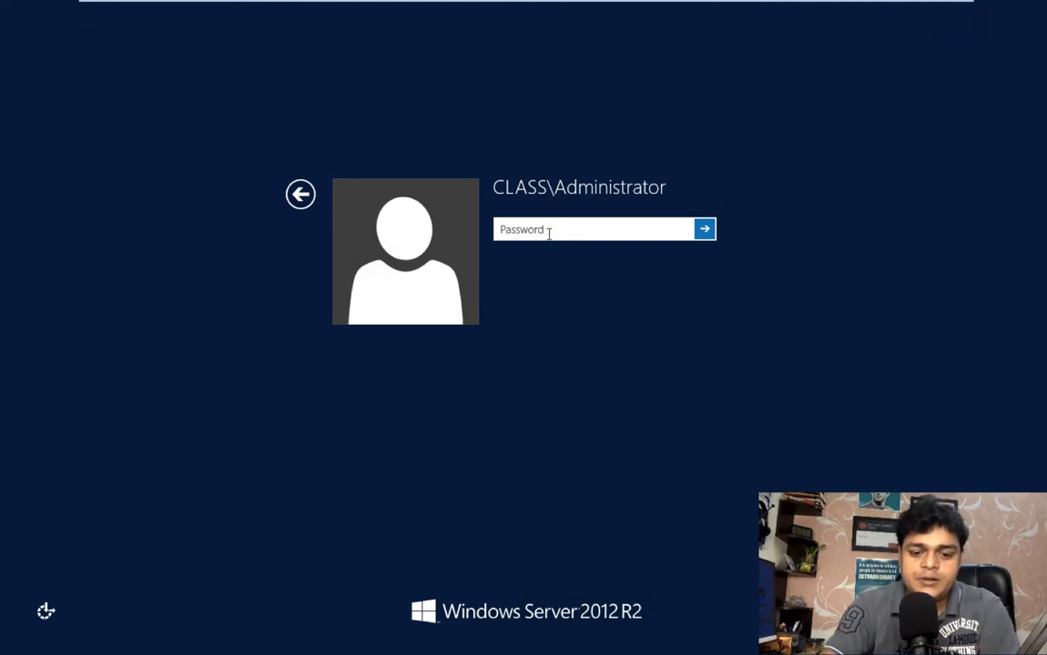
type("Pa")
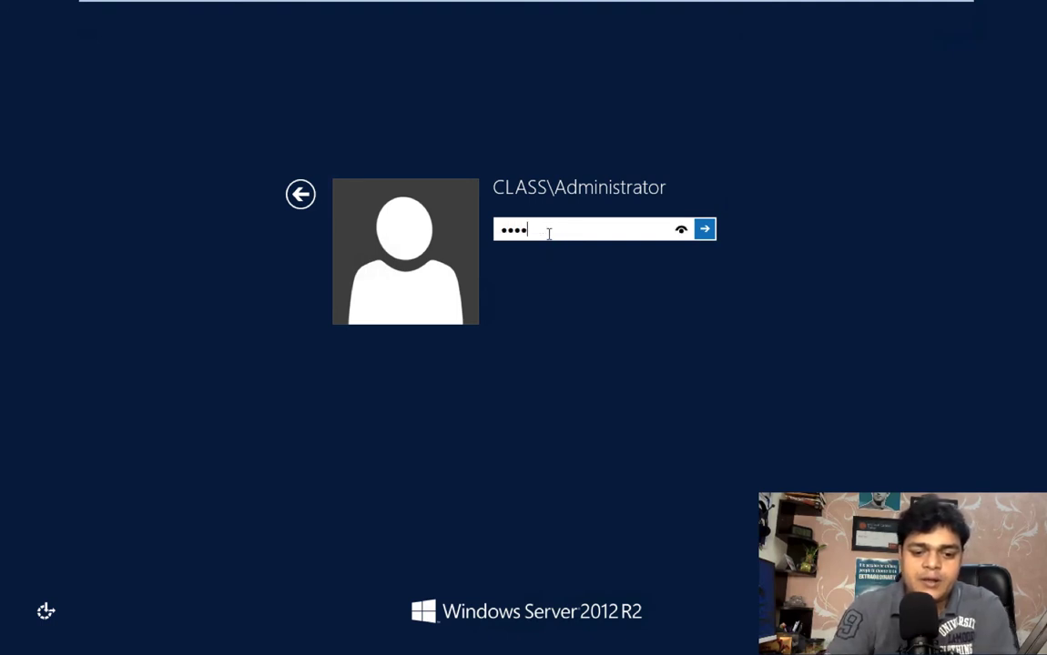
key("Return")
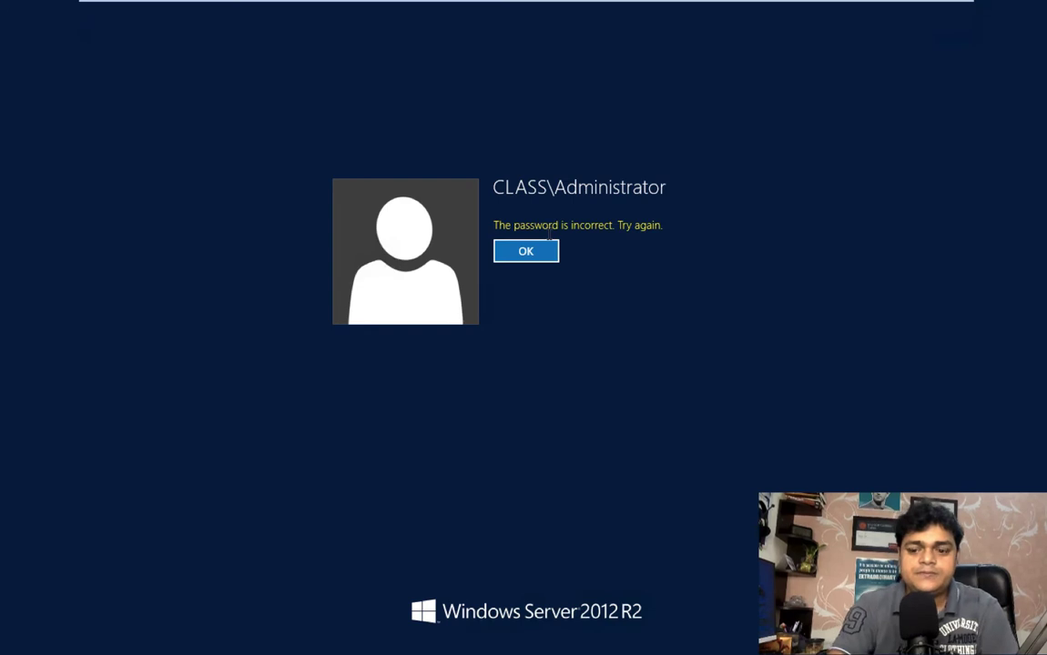
key("Return")
type("P")
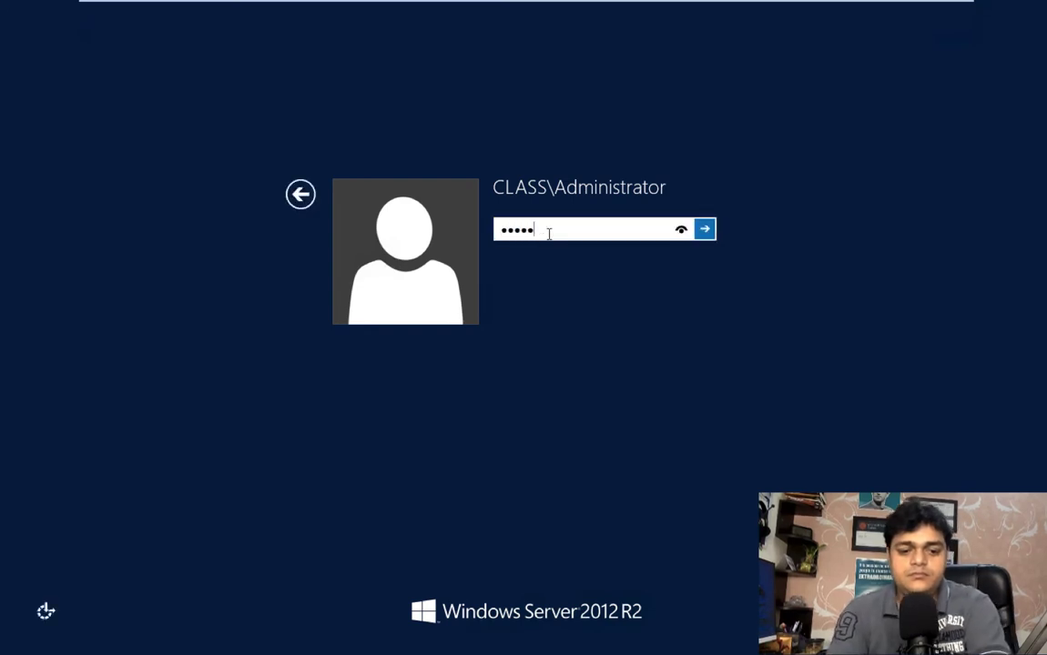
key("Return")
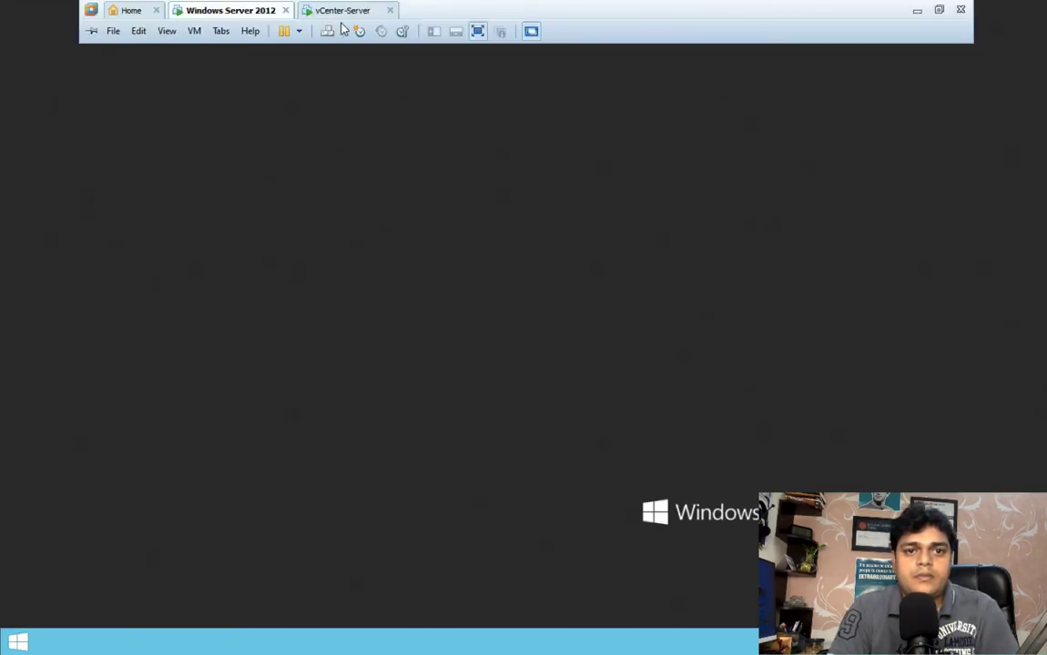
Sign in to the vCenter-Server virtual machine with the local administrator's account password
left_click(341, 10)
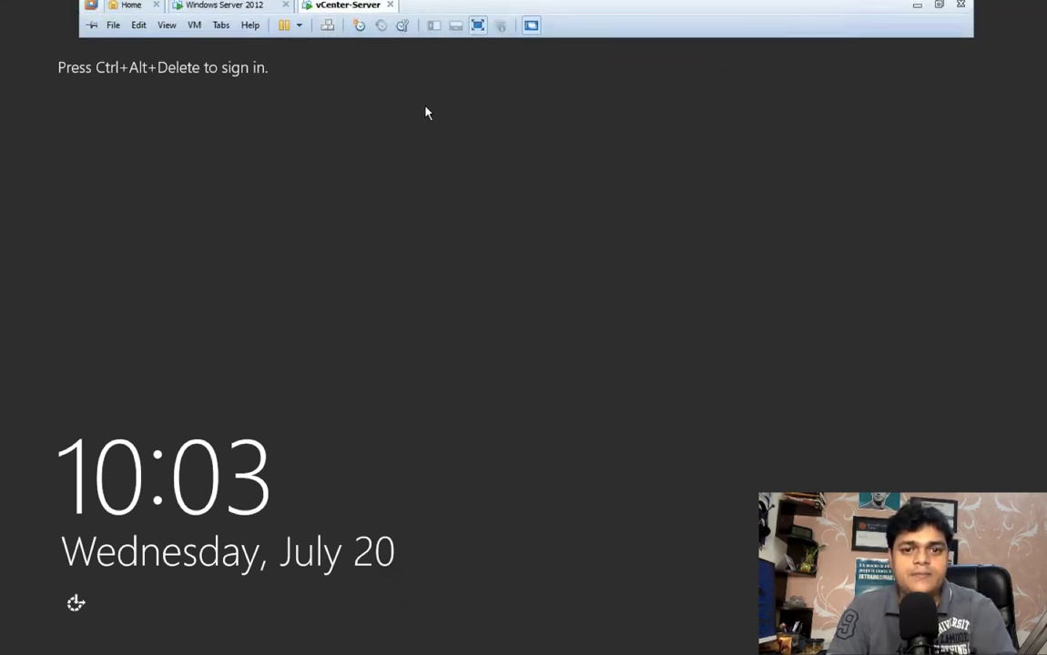
left_click(327, 31)
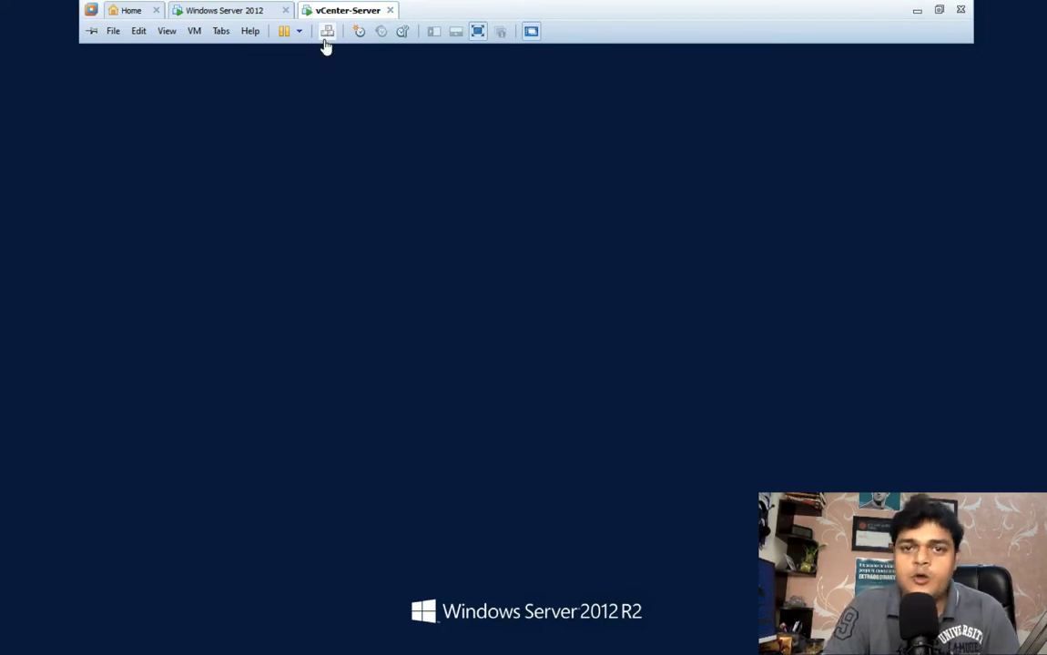
left_click(241, 16)
left_click(583, 421)
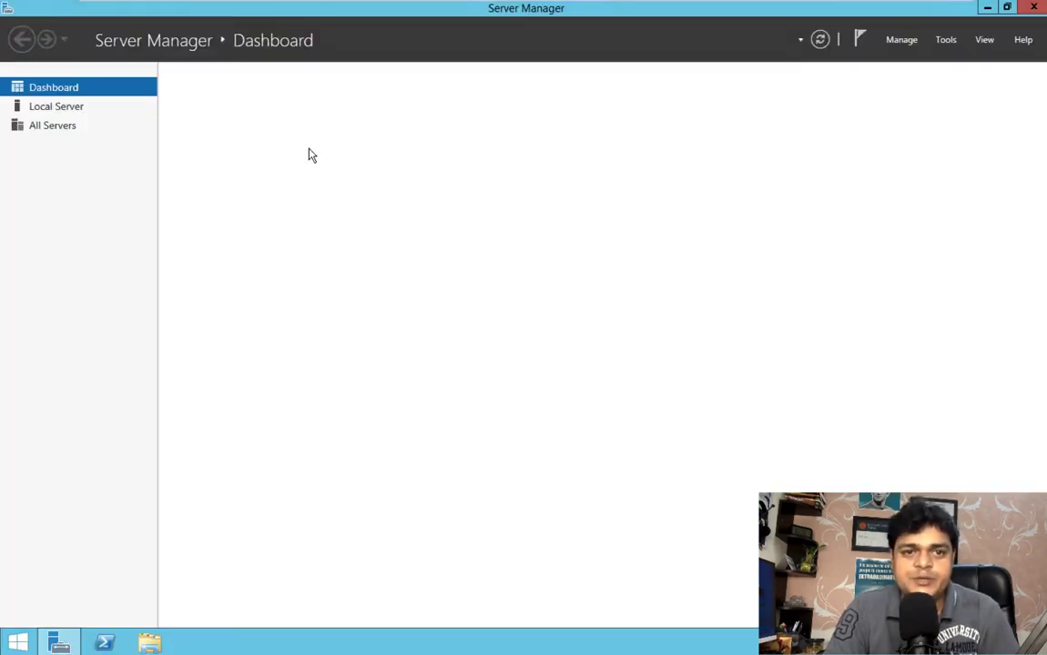
mouse_move(285, 5)
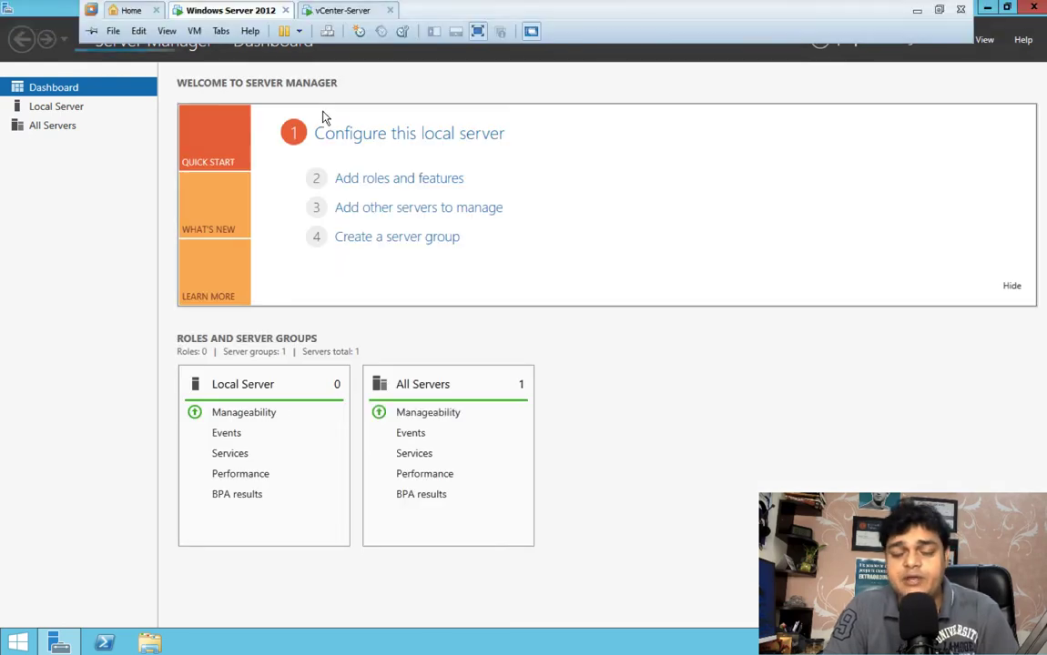
left_click(341, 11)
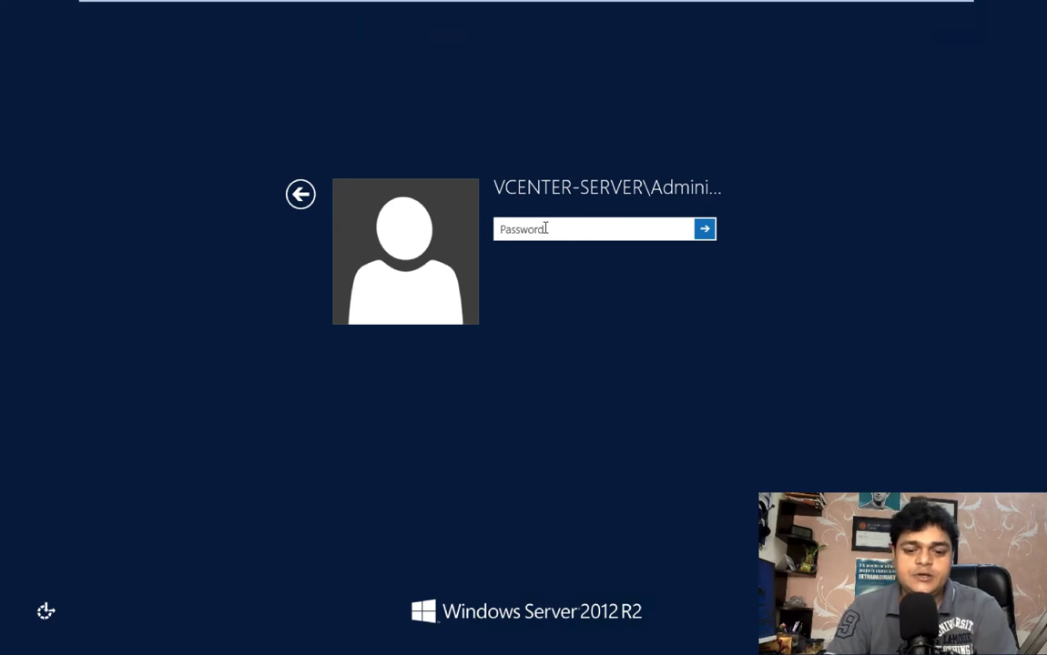
type("••")
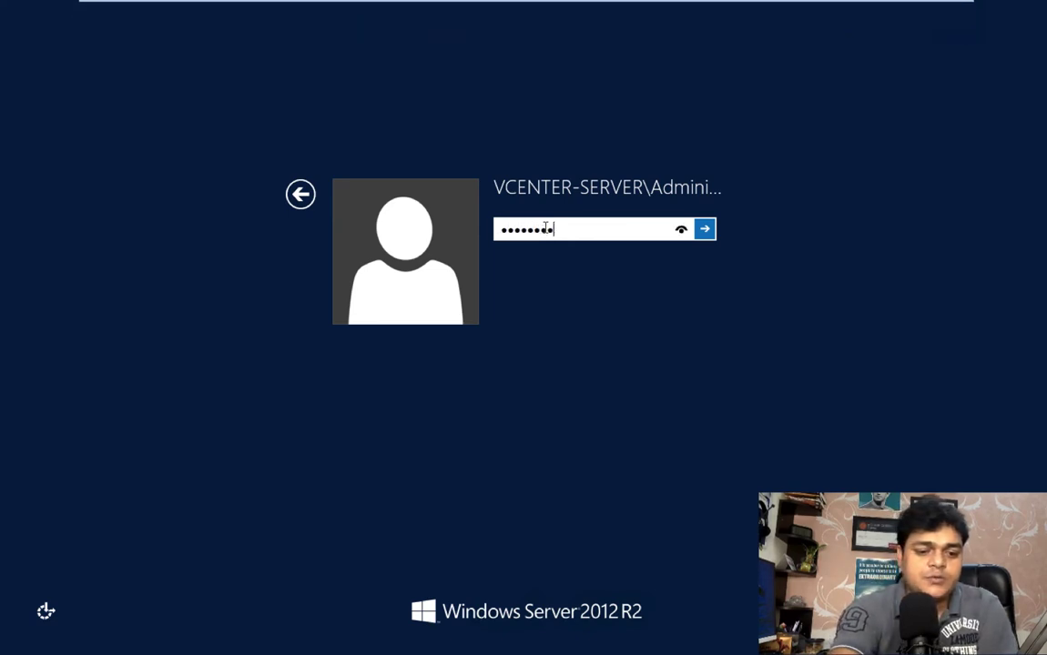
key("Return")
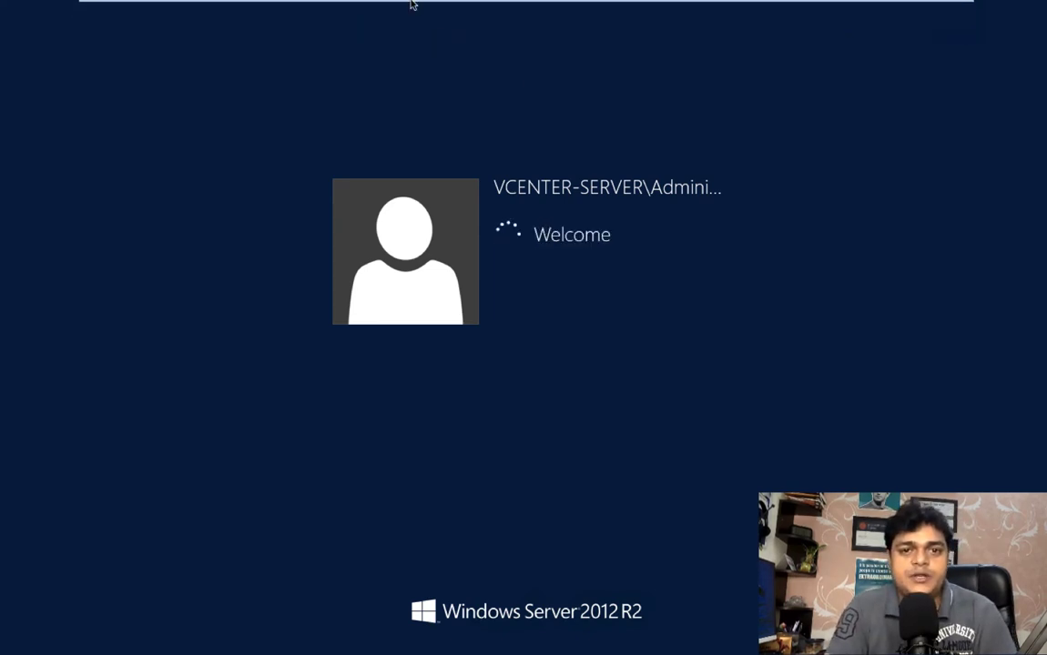
Check the Windows Server 2012 machine's IP configuration by running ipconfig in a Command Prompt
mouse_move(321, 1)
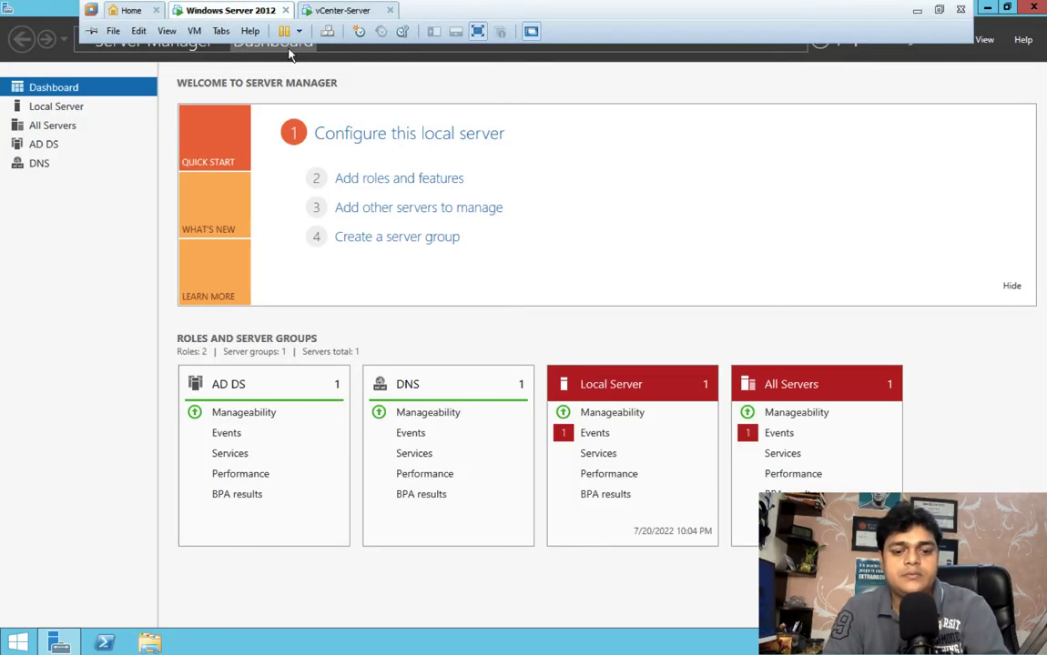
key("super+r")
key("Return")
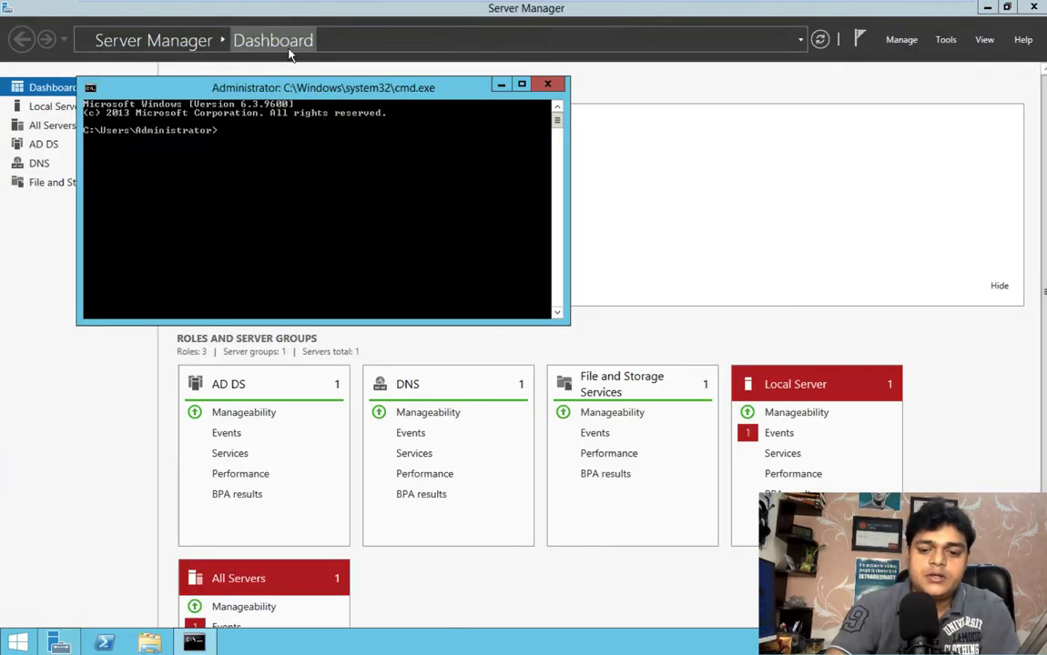
type("ipconfi")
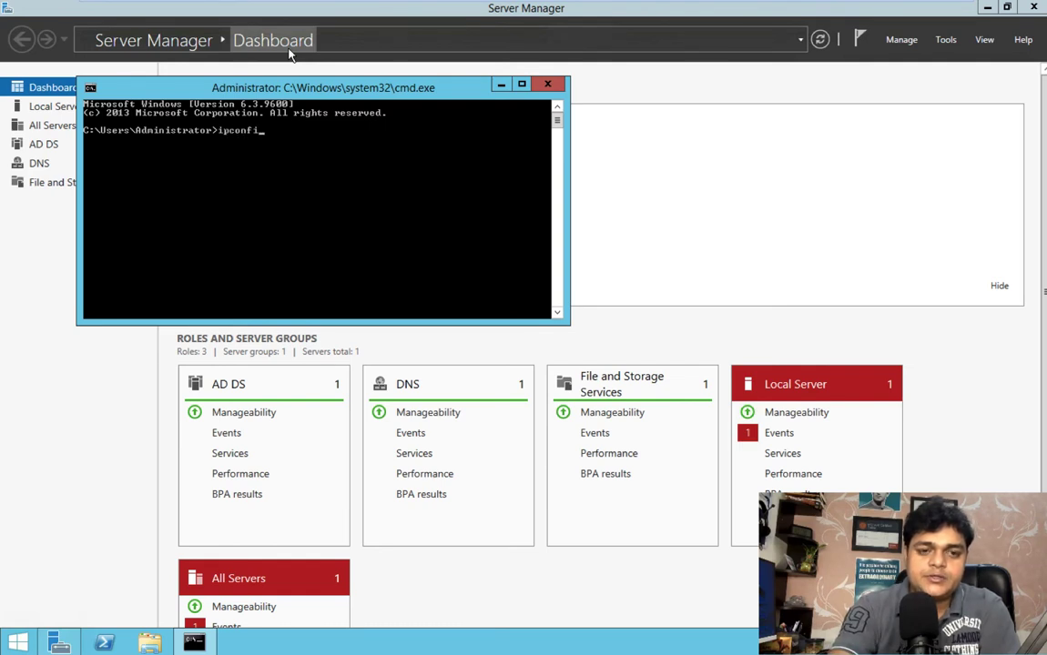
type("g")
key("Return")
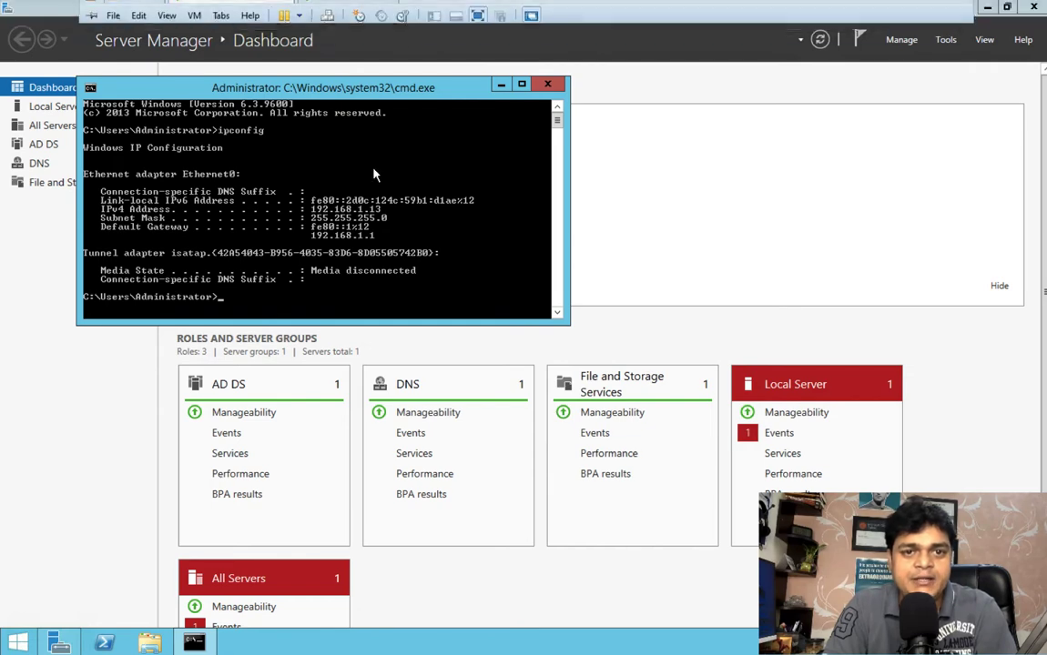
Switch to the vCenter-Server virtual machine, run ipconfig in a Command Prompt on the host computer, and close that prompt
left_click(316, 11)
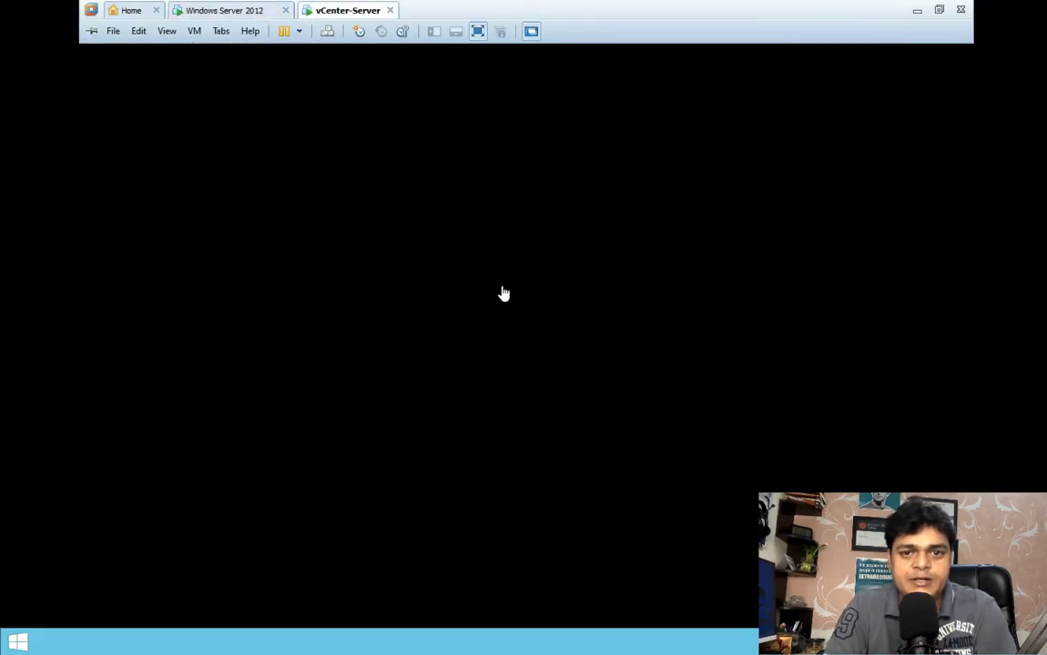
key("super+r")
type("cm")
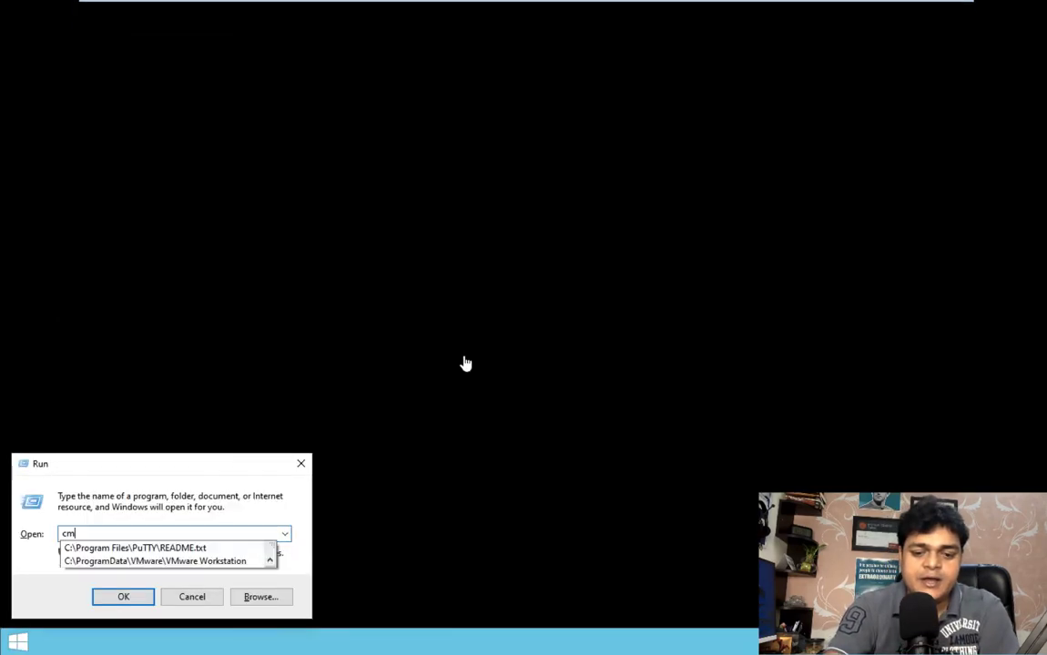
type("d")
key("Return")
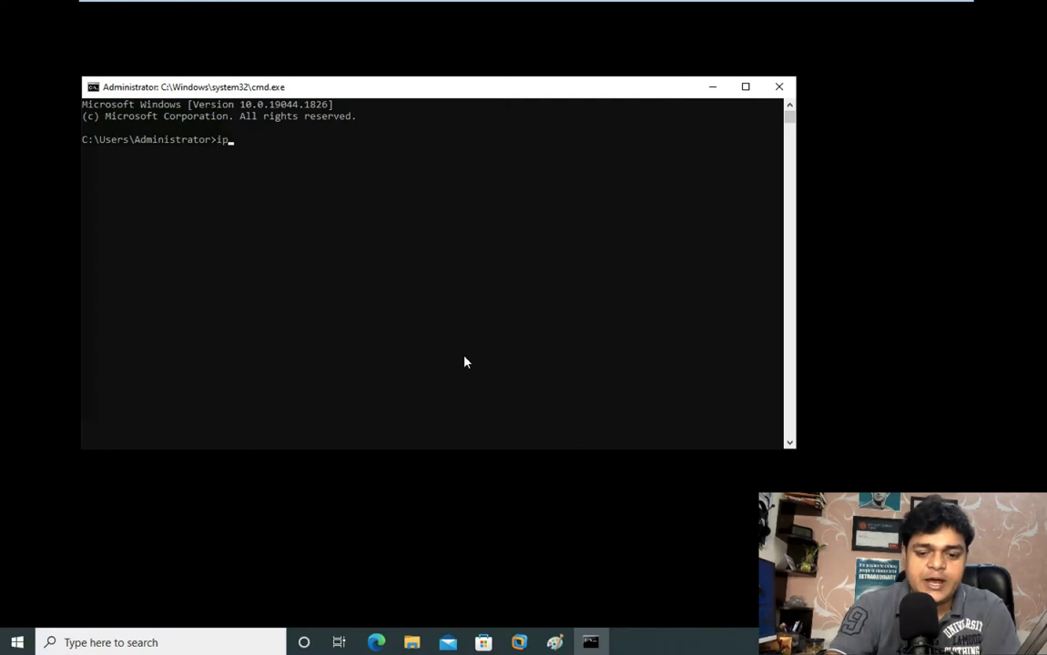
type("ipconfig")
key("Return")
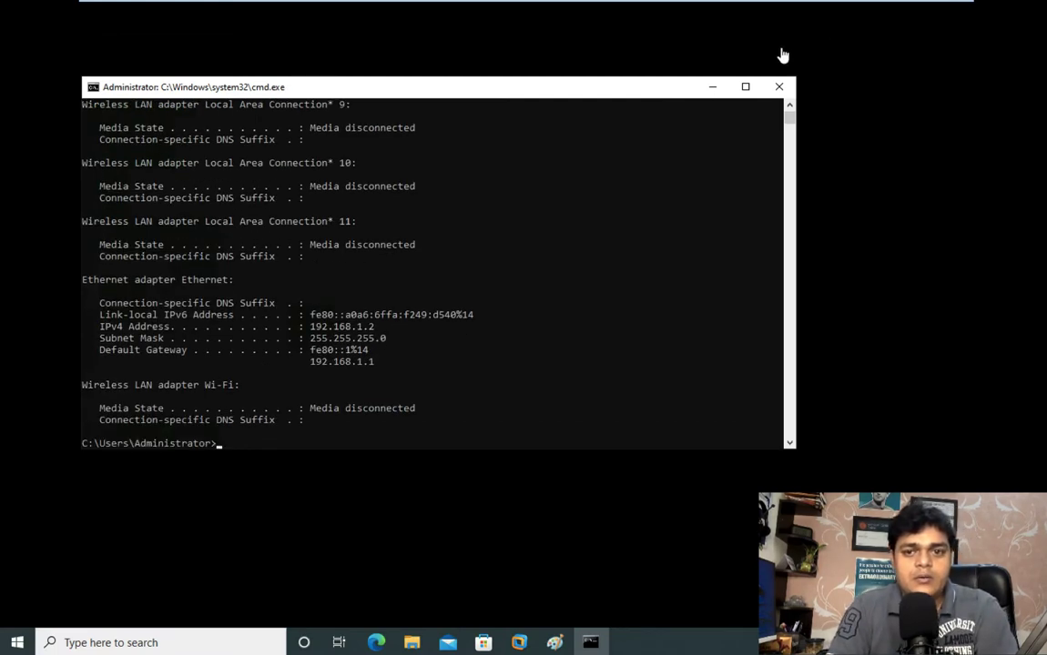
left_click(780, 86)
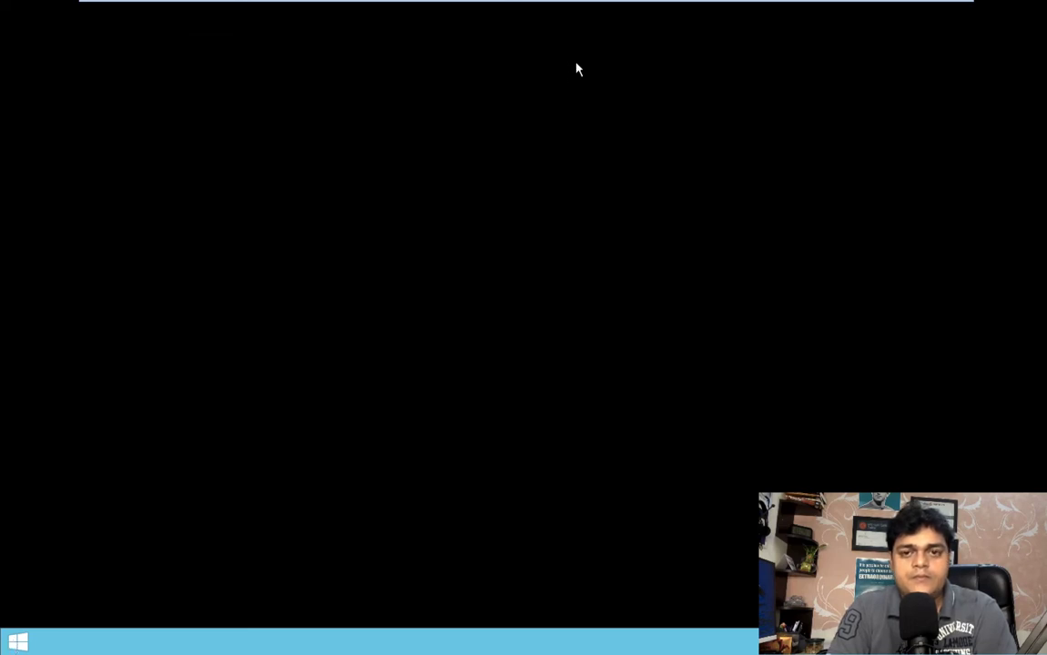
Return to the Windows Server 2012 virtual machine and close its Command Prompt and Server Manager windows
mouse_move(508, 4)
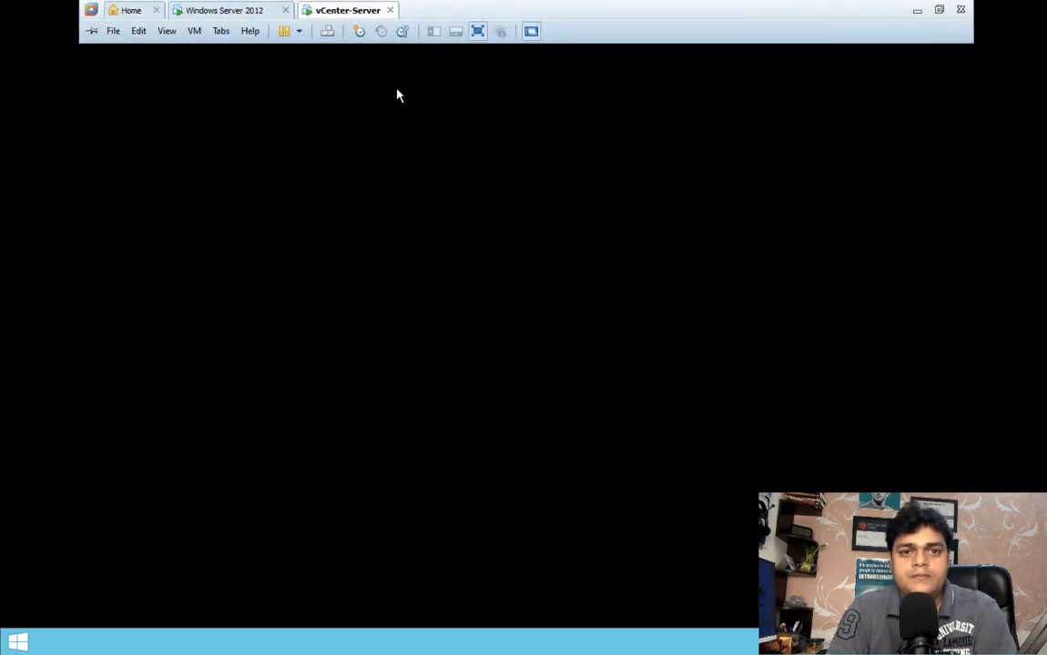
left_click(232, 11)
left_click(549, 86)
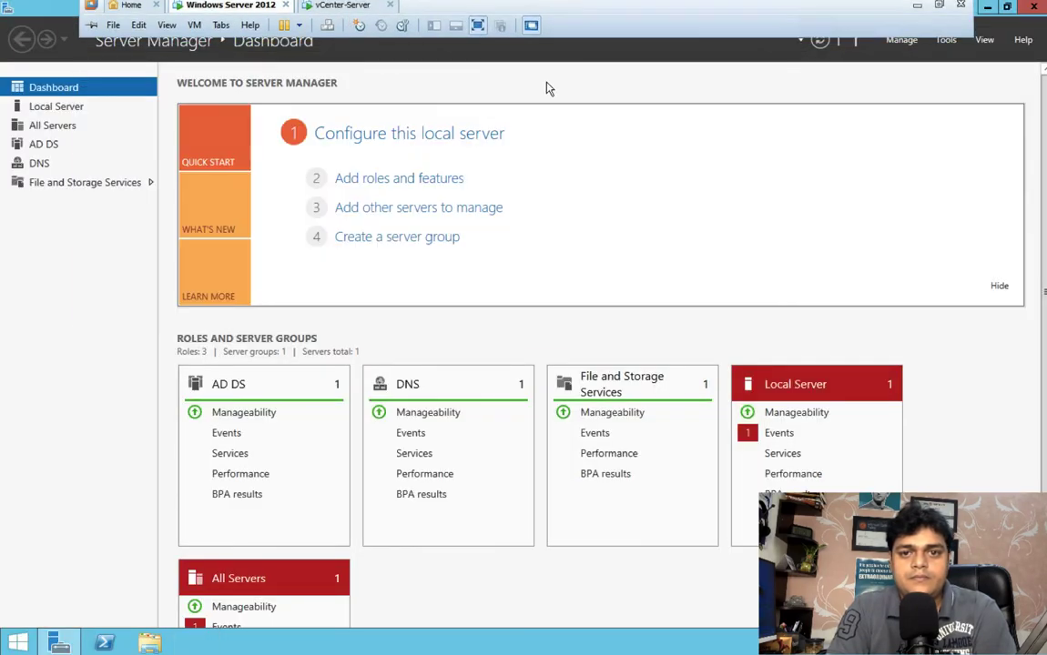
left_click(1041, 7)
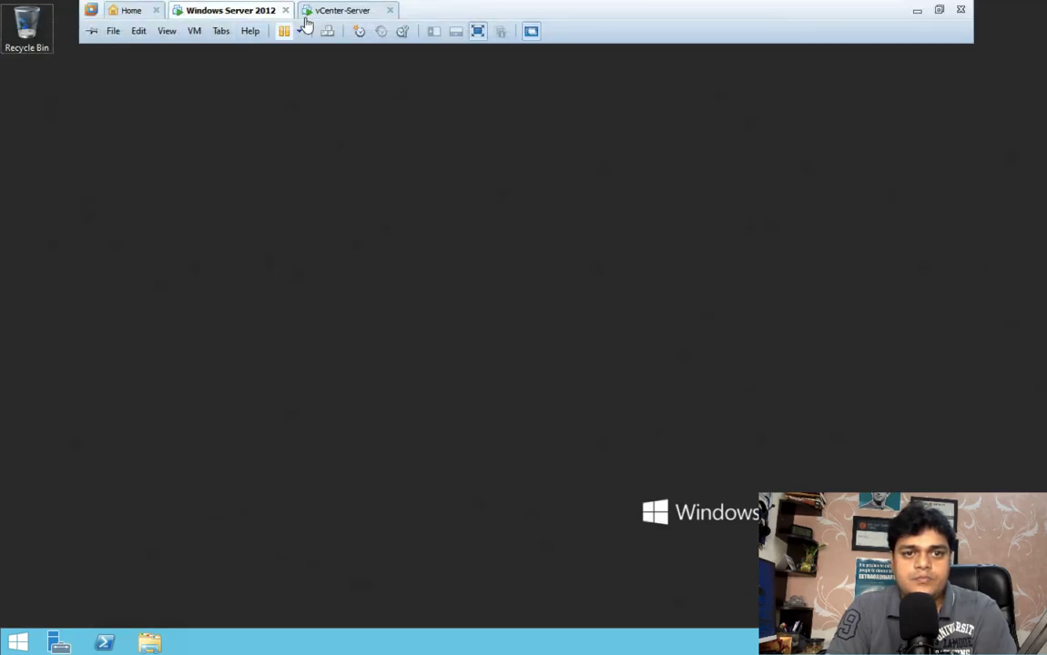
Dismiss the Shutdown Event Tracker on the vCenter-Server virtual machine and start a Command Prompt by running cmd
left_click(328, 13)
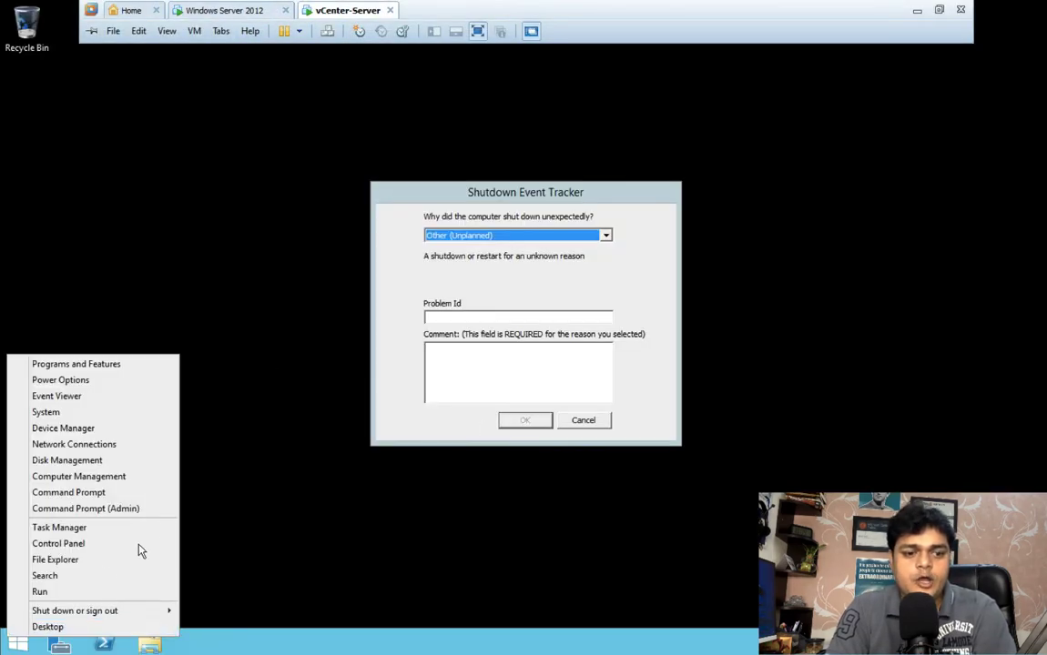
left_click(48, 595)
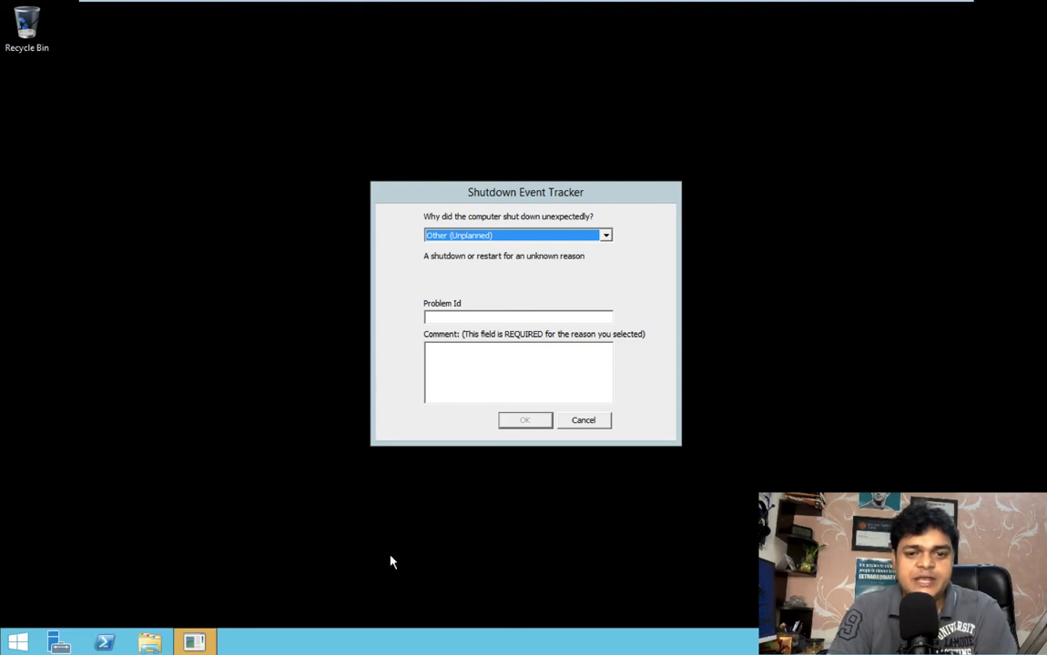
left_click(582, 426)
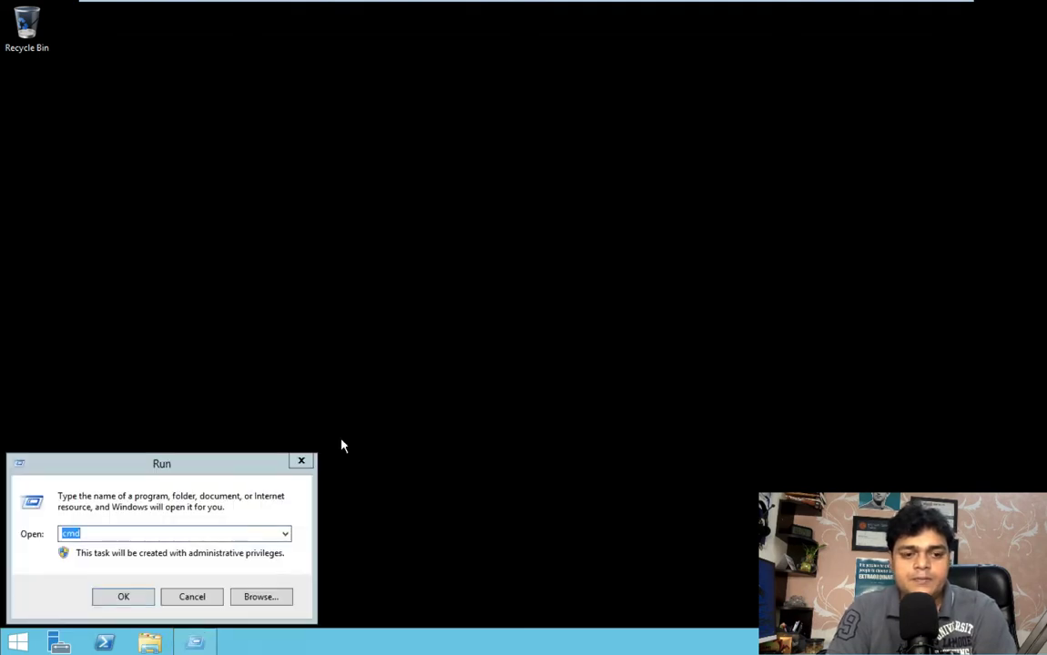
left_click(121, 599)
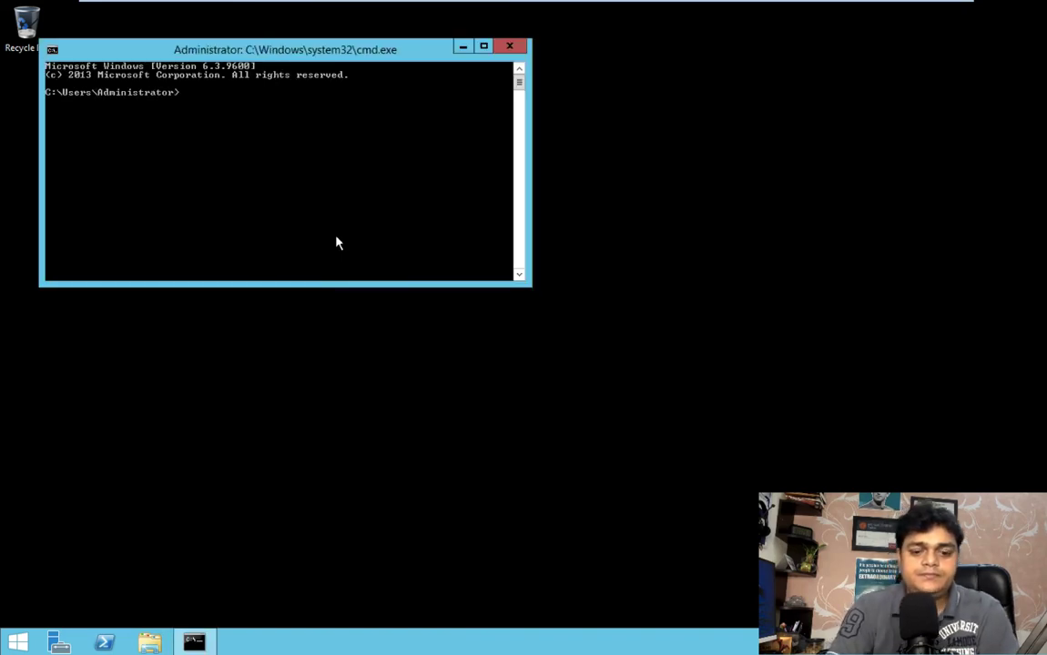
Run ipconfig on the vCenter-Server virtual machine and ping 192.168.1.200 from the same prompt
type("ic")
key("BackSpace")
key("BackSpace")
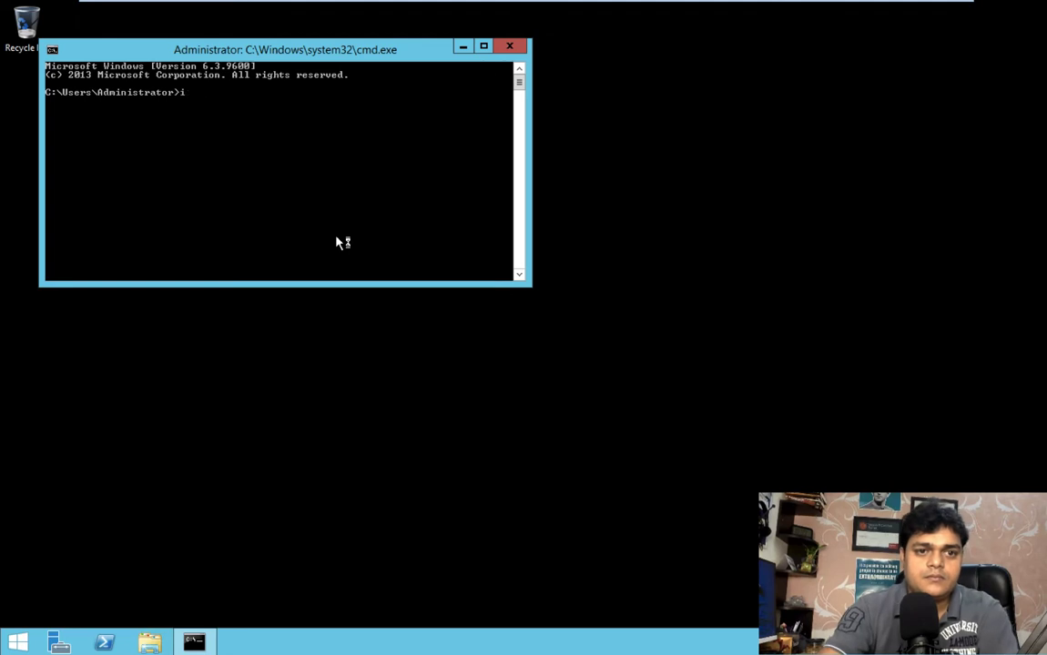
type("pconfi")
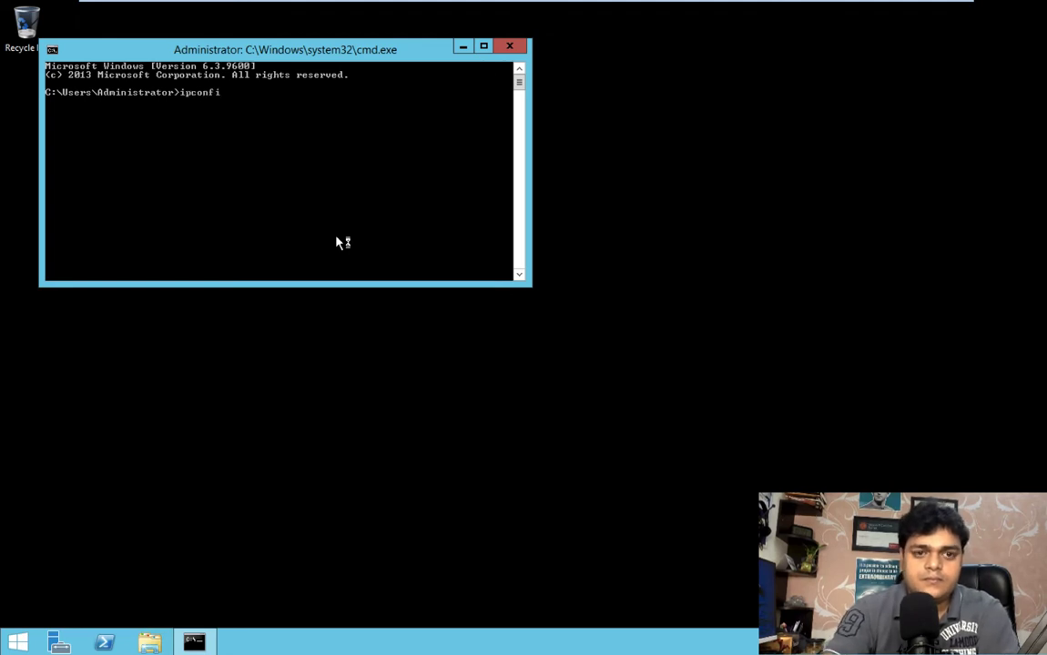
type("g")
key("Return")
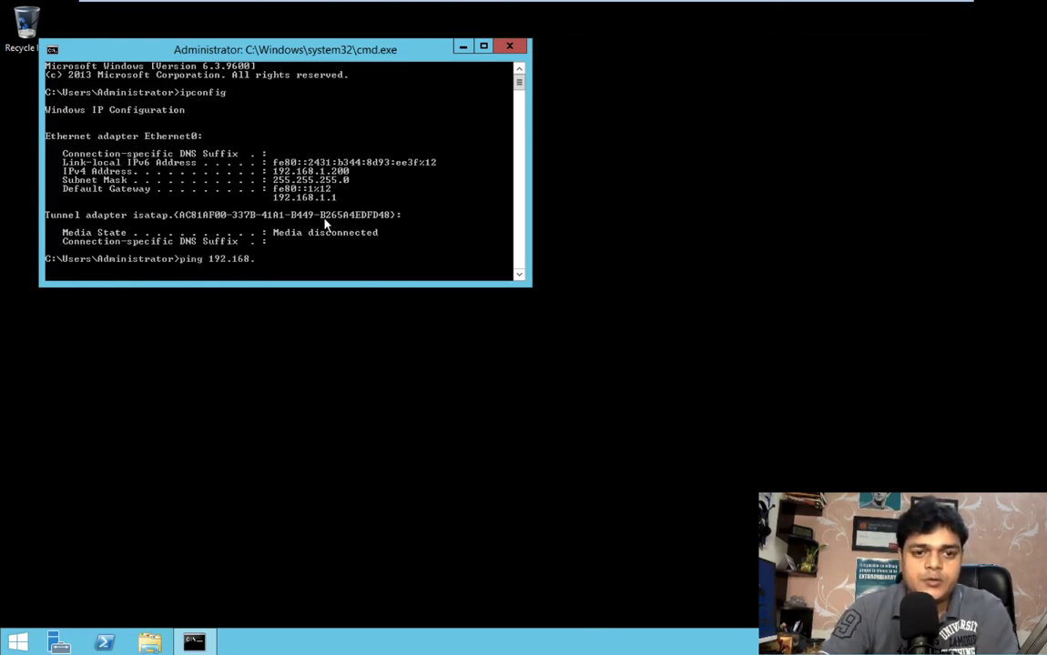
key("Return")
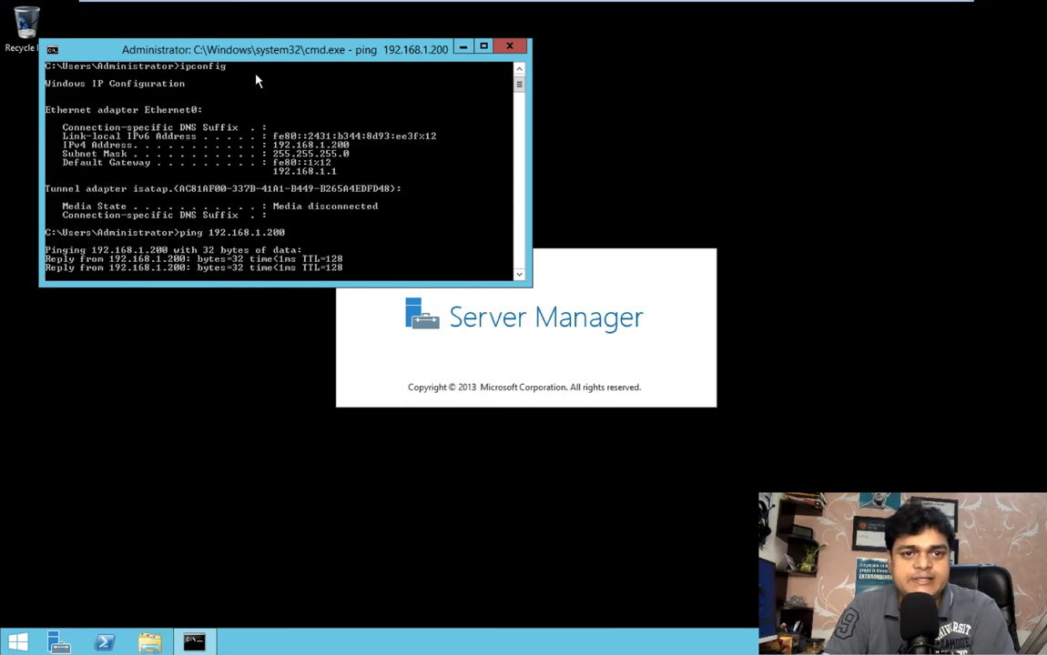
Switch to the Windows Server 2012 virtual machine and ping 192.168.1.200 from a new Command Prompt on the host computer
left_click(255, 14)
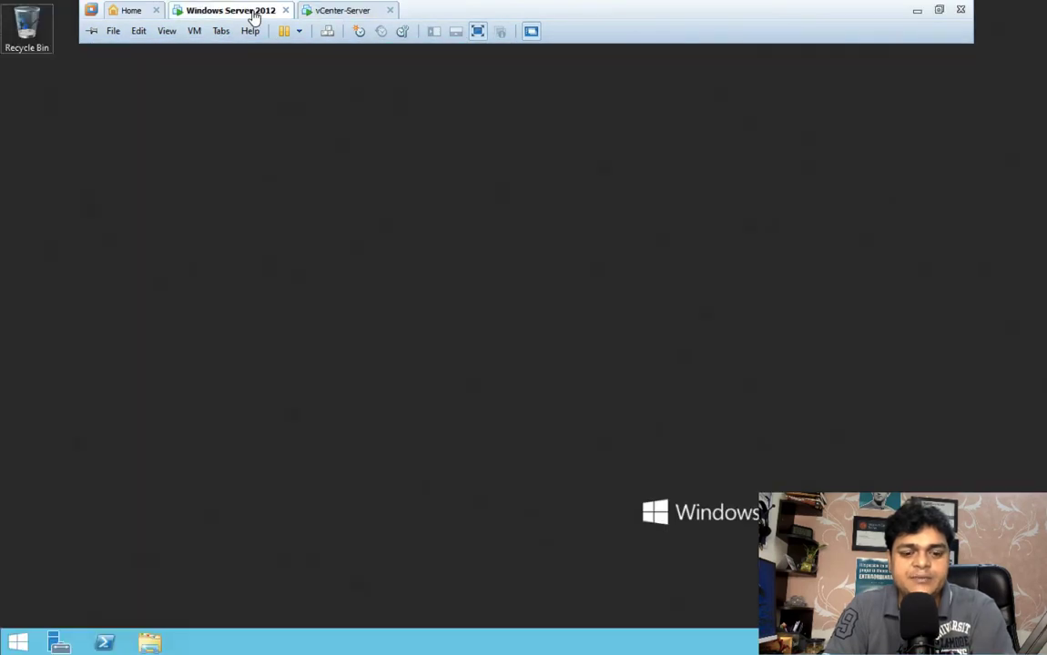
key("super+r")
type("cmd")
key("Return")
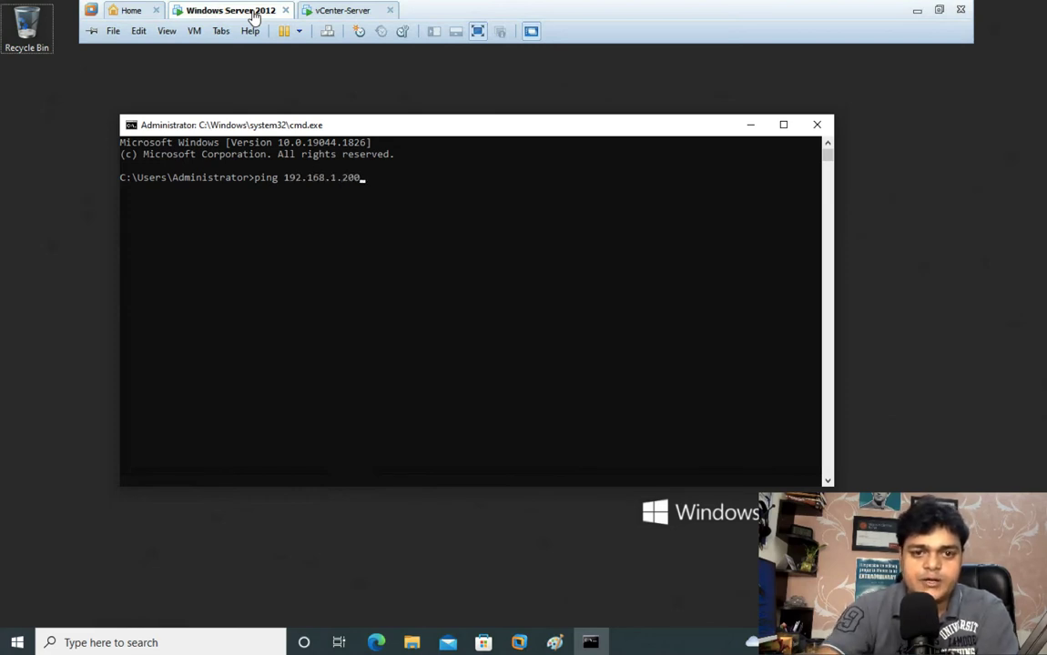
type("ping 192.168.1.200")
key("Return")
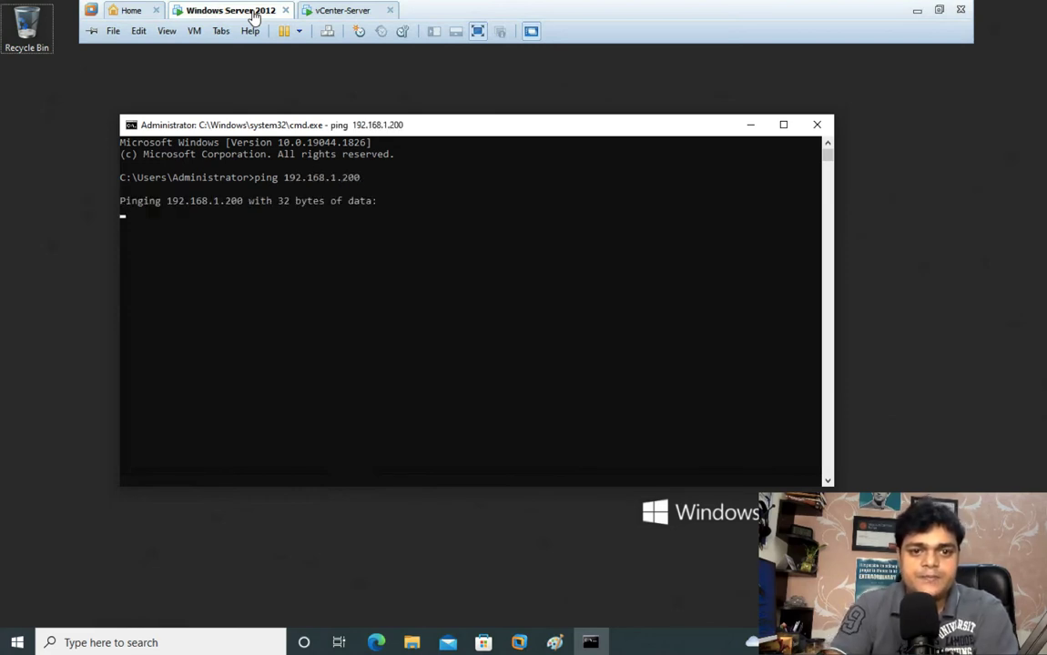
Close the host's Command Prompt, ping 192.168.1.200 from a new prompt inside the Windows Server 2012 virtual machine, and close that prompt
left_click(817, 125)
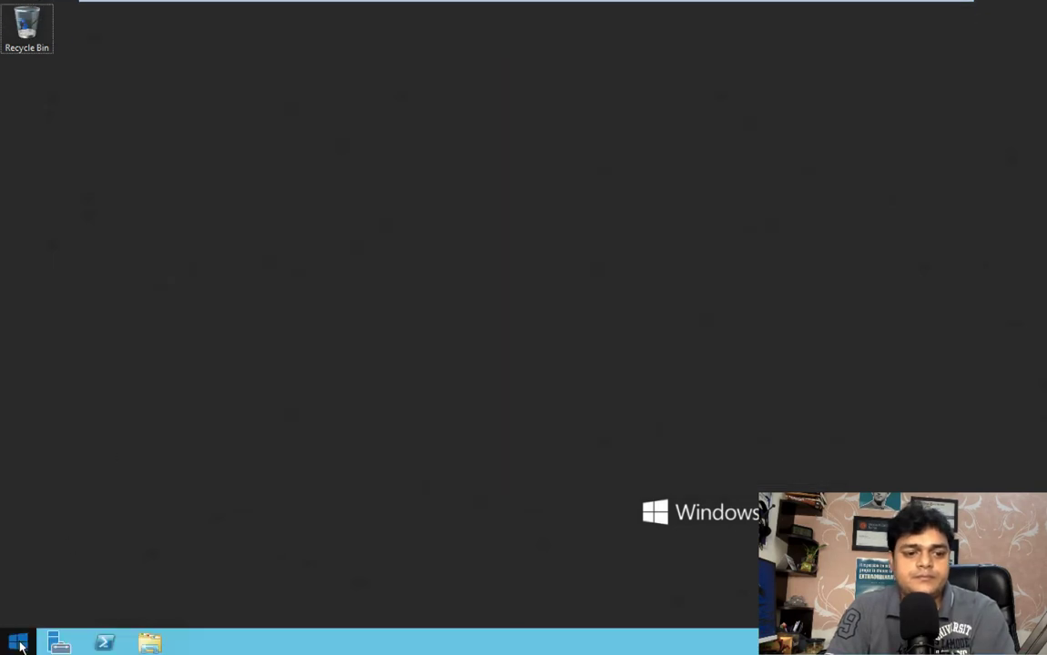
right_click(18, 644)
left_click(52, 594)
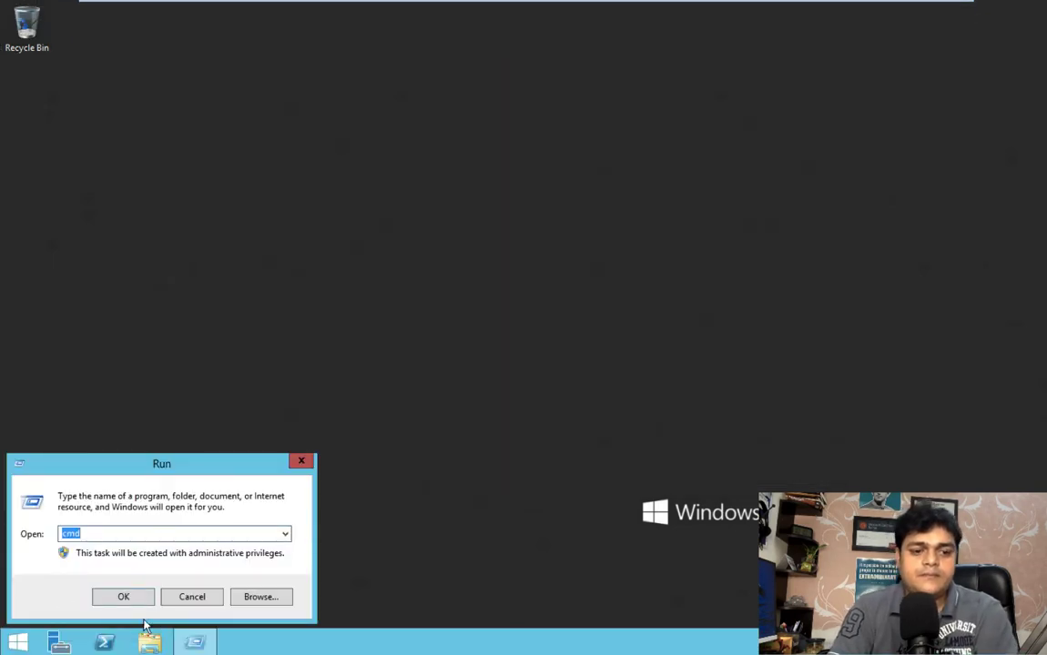
left_click(124, 598)
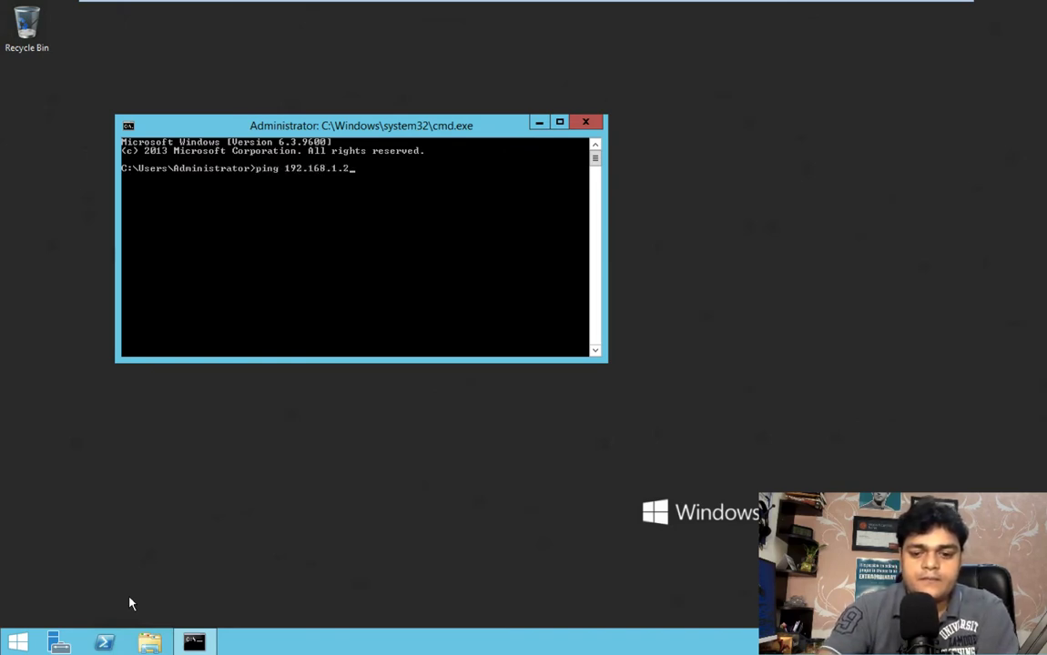
type("ping 192.168.1.200")
key("Return")
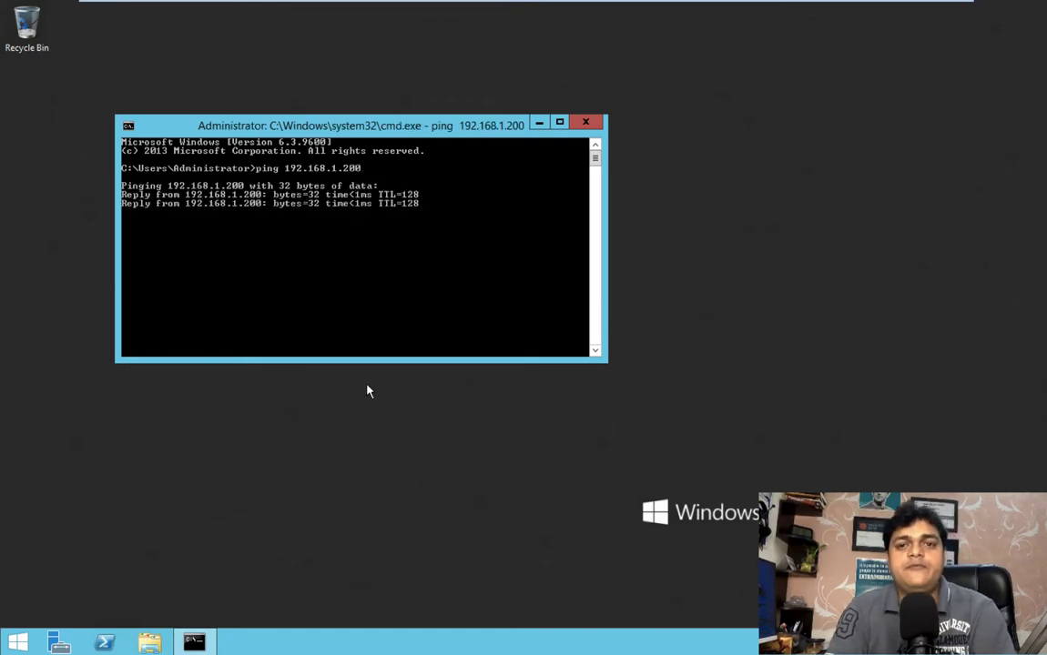
left_click(585, 121)
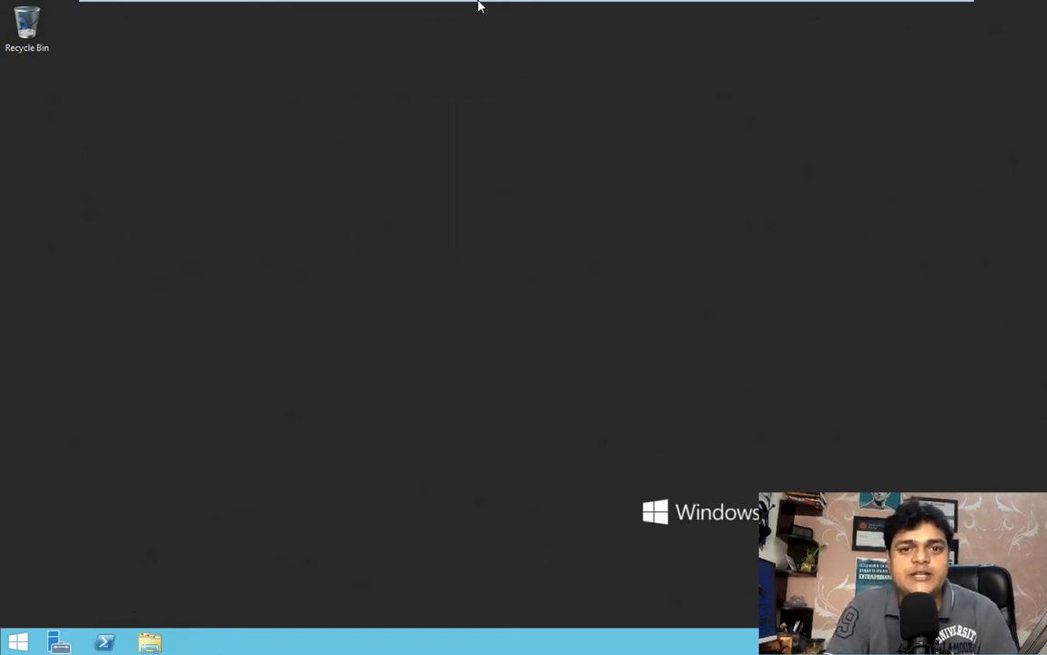
On the vCenter-Server virtual machine, open Disk Management with diskmgmt.msc, minimize Server Manager and maximize the Disk Management window to examine its disks
mouse_move(426, 3)
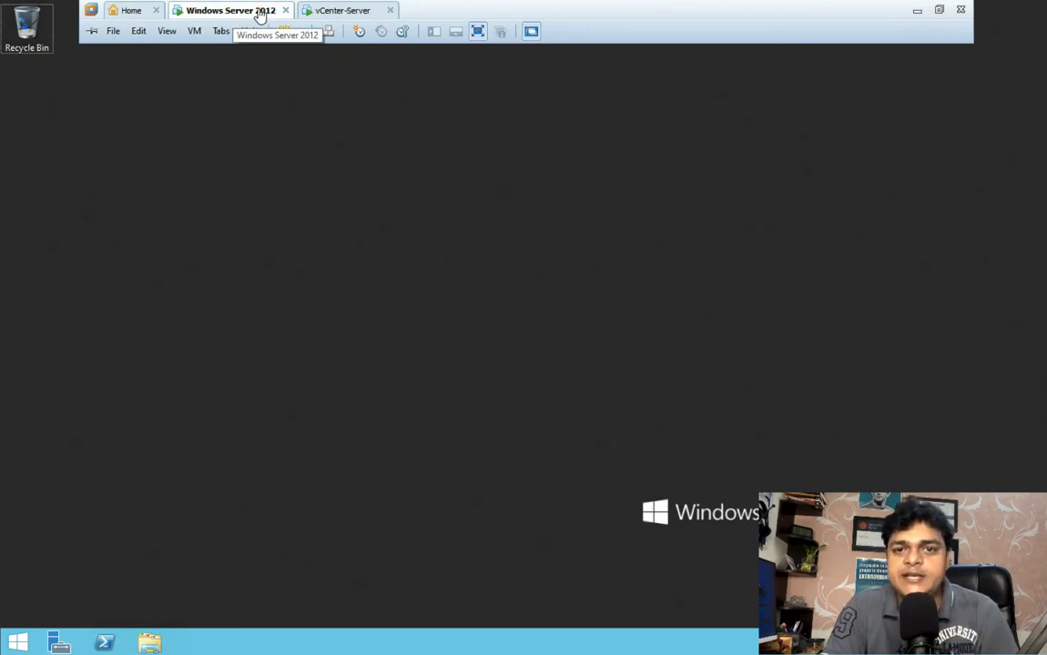
left_click(350, 10)
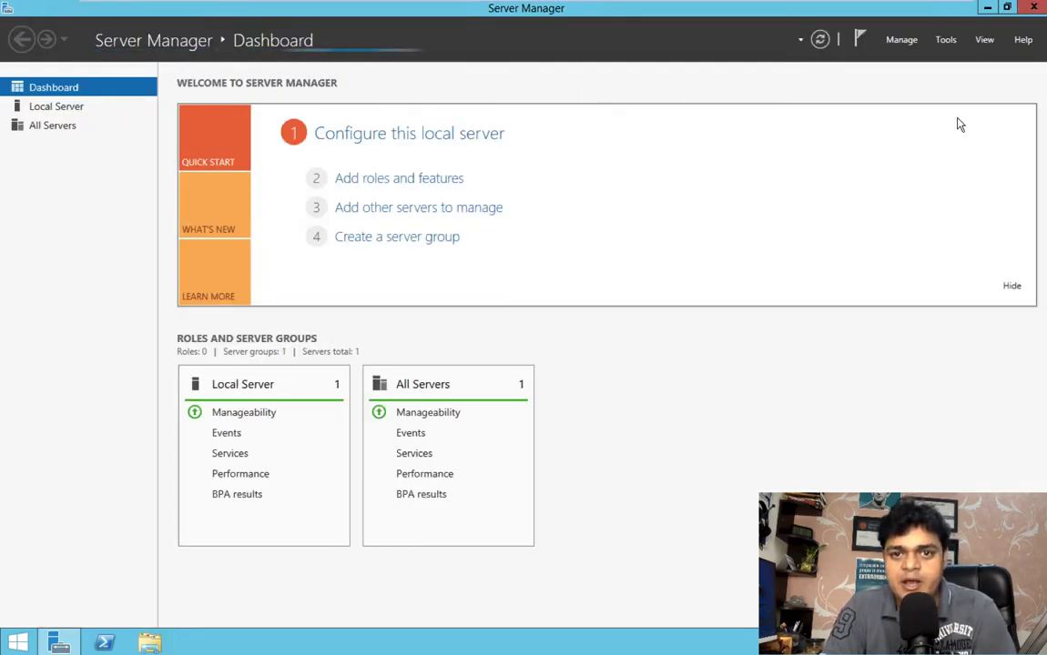
right_click(20, 642)
left_click(53, 599)
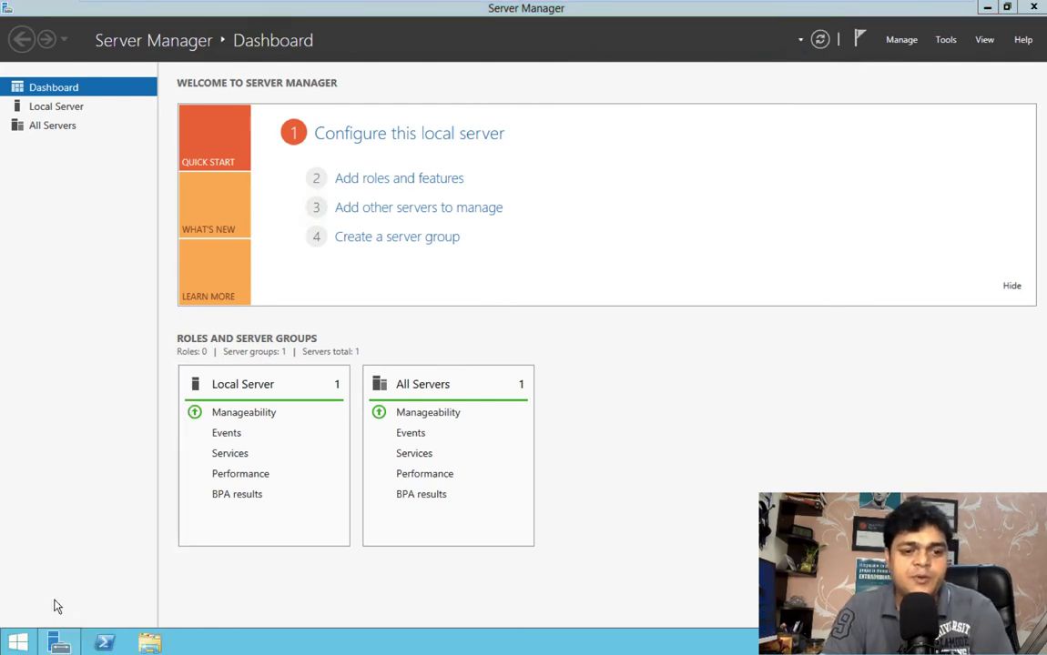
type("disk")
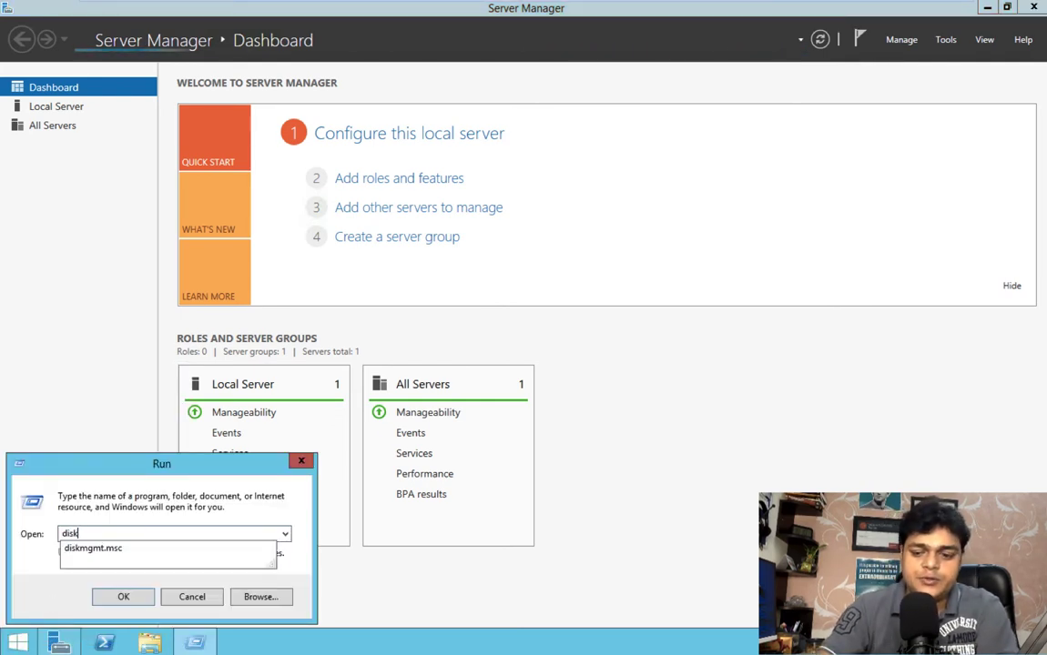
key("Down")
key("Return")
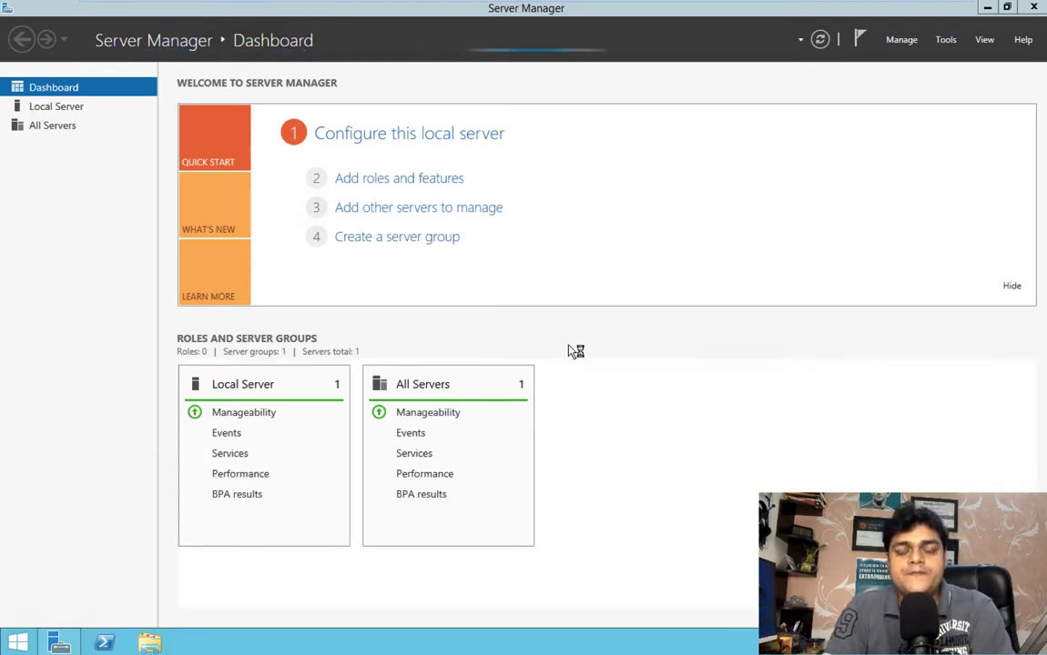
left_click(987, 10)
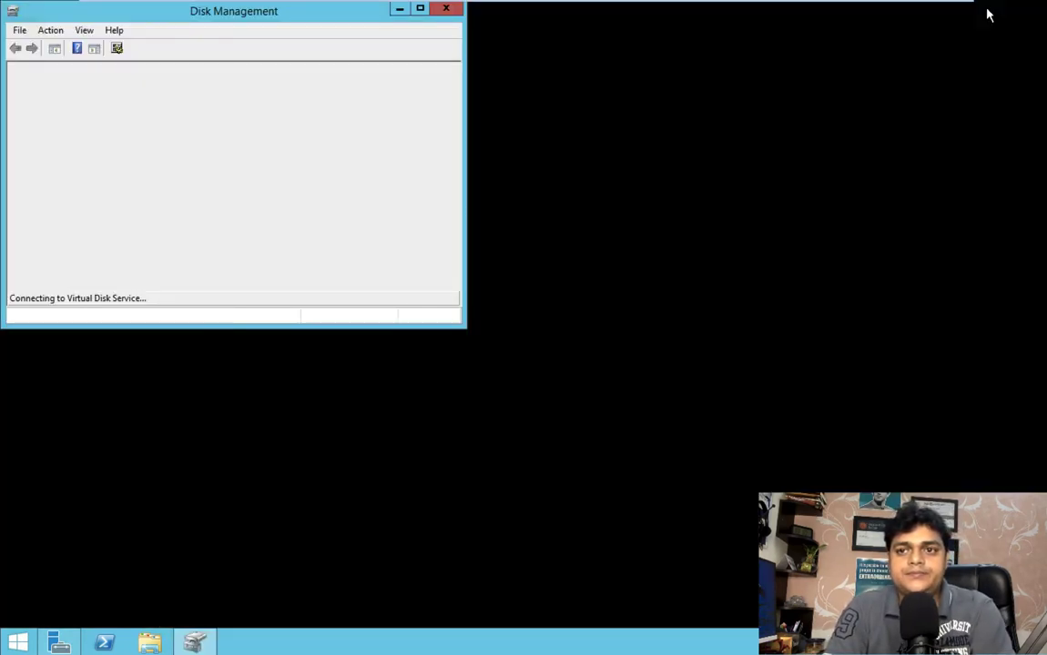
left_click(419, 9)
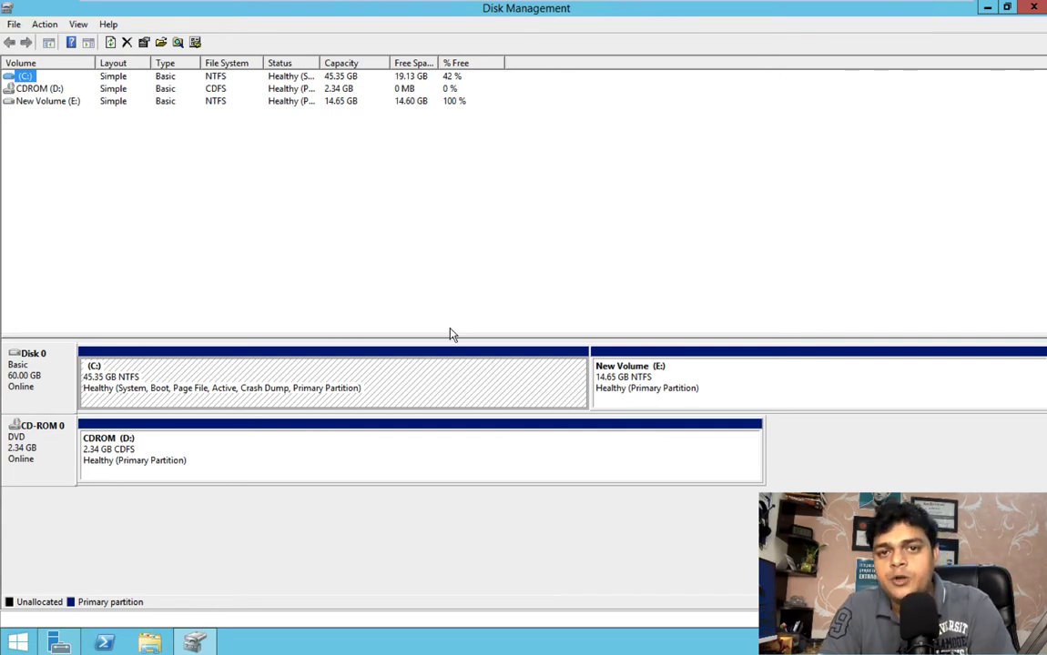
On the Windows Server 2012 virtual machine, start adding roles and features in Server Manager with a role-based installation on the local server
mouse_move(564, 5)
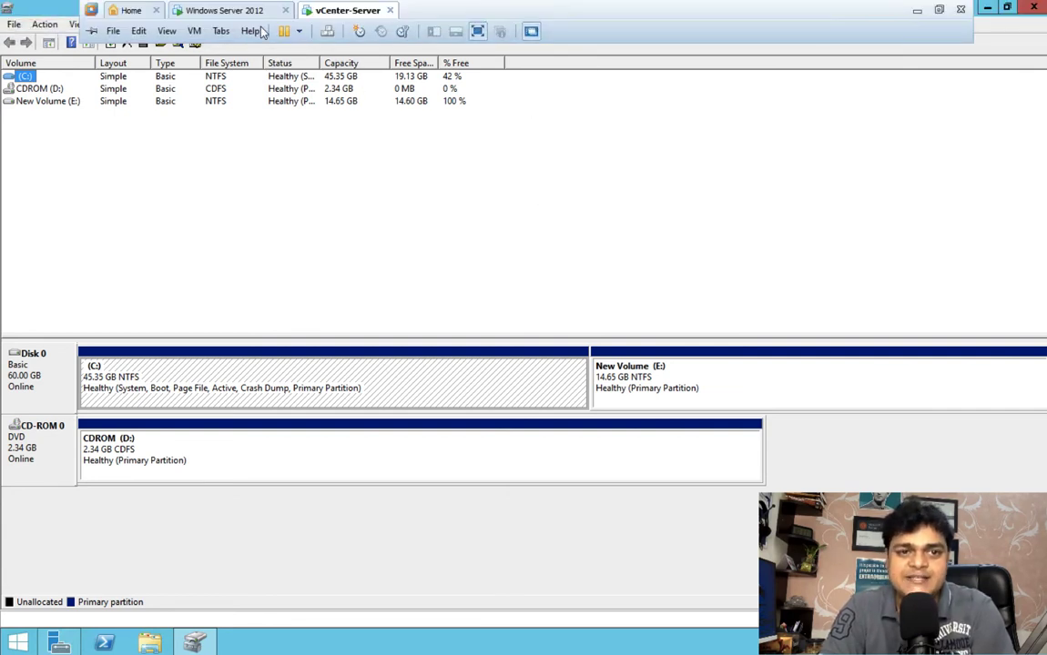
left_click(229, 12)
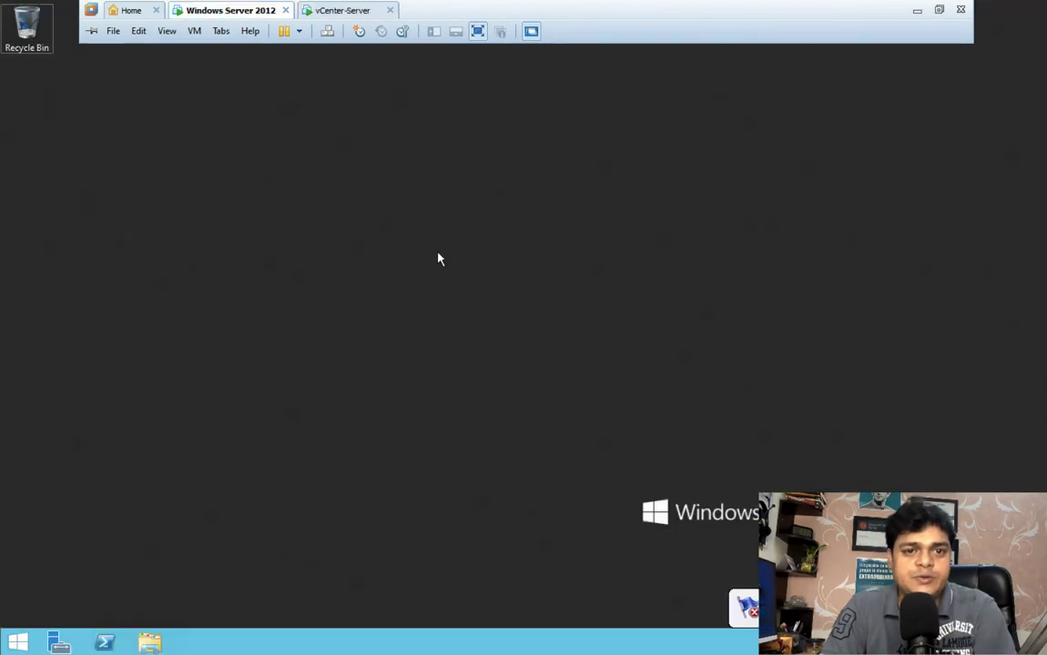
left_click(58, 644)
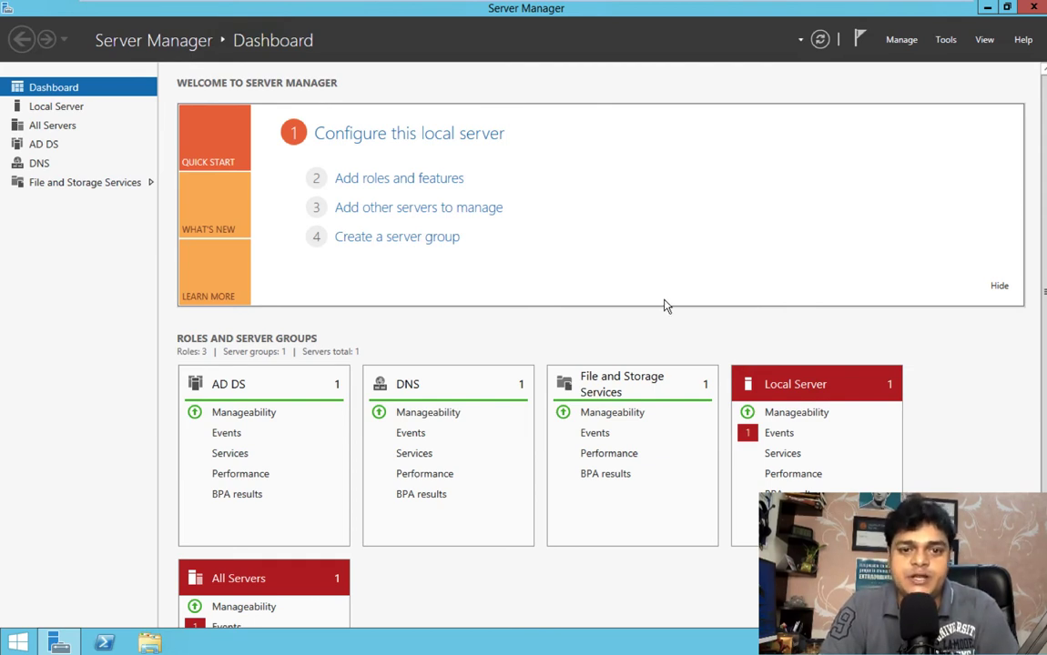
left_click(423, 186)
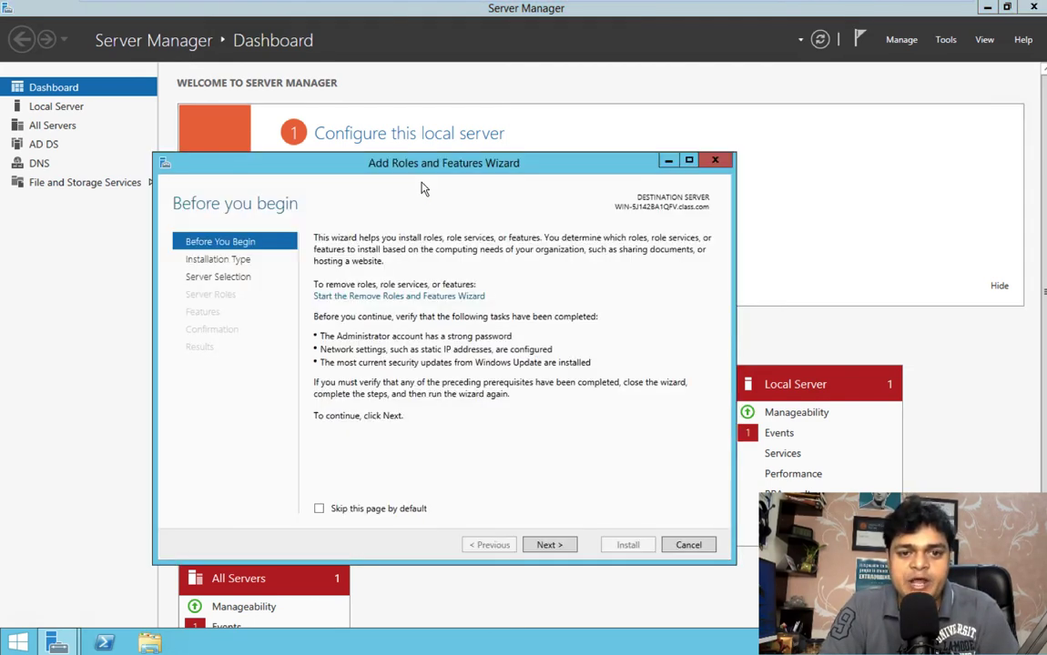
left_click(549, 546)
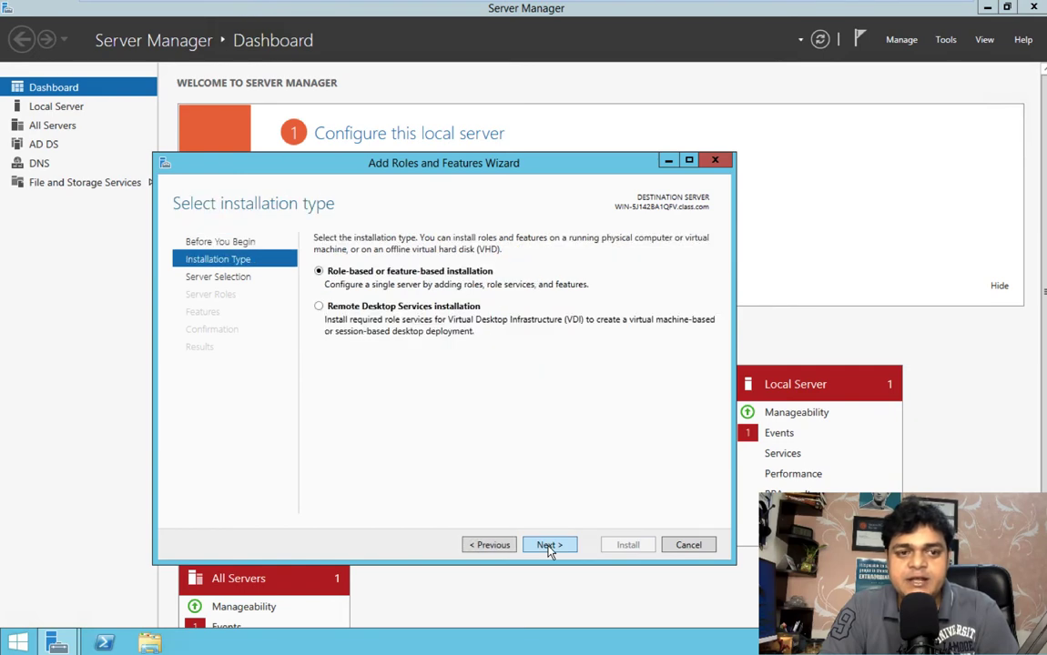
left_click(549, 545)
left_click(549, 546)
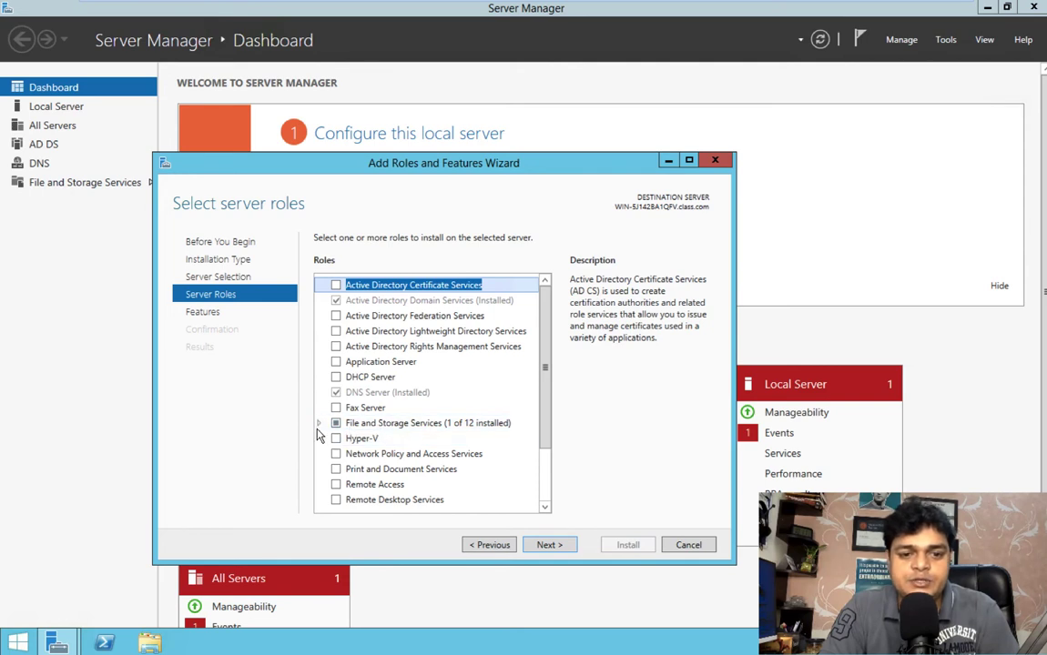
Select the iSCSI Target Server role under File and iSCSI Services and accept its required features, including management tools
left_click(319, 427)
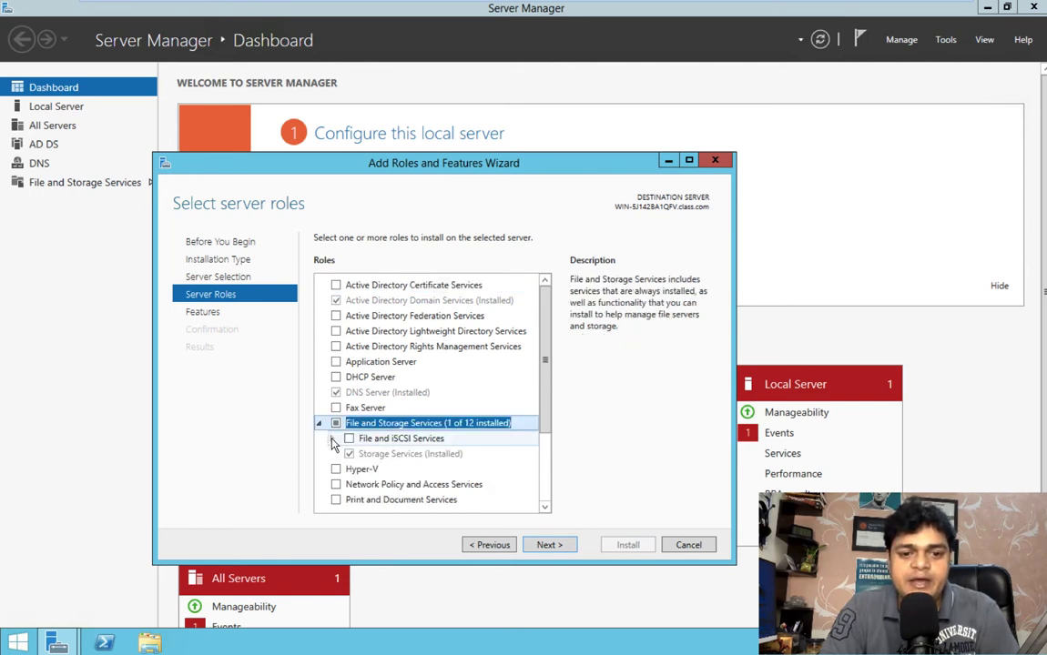
left_click(333, 440)
left_click(544, 494)
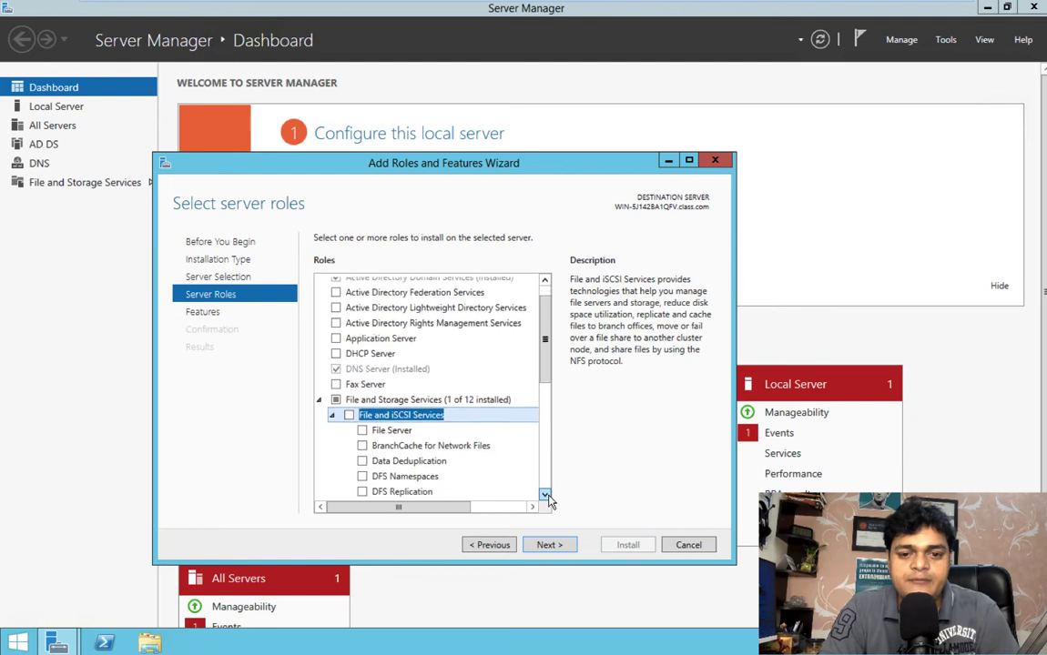
left_click(545, 494)
left_click(545, 496)
left_click(544, 495)
left_click(544, 495)
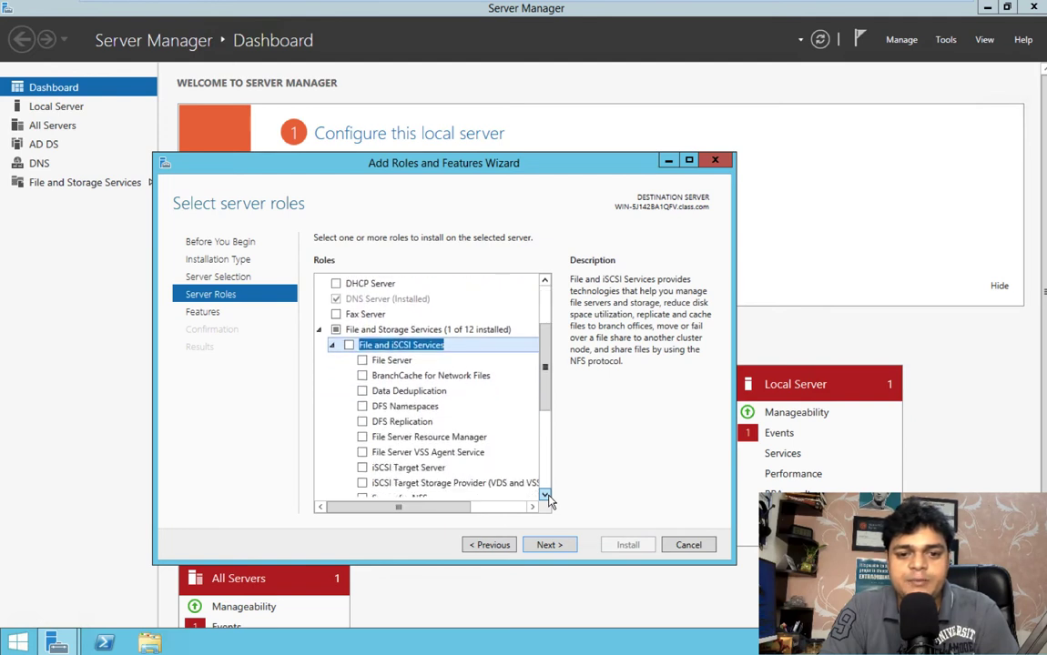
left_click(545, 495)
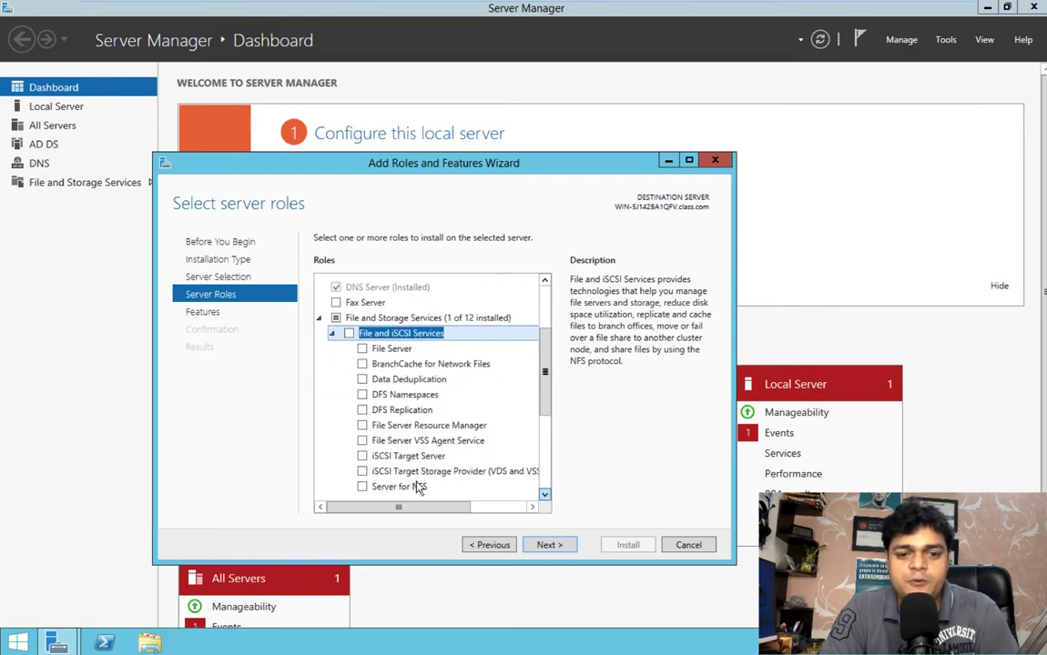
left_click(362, 457)
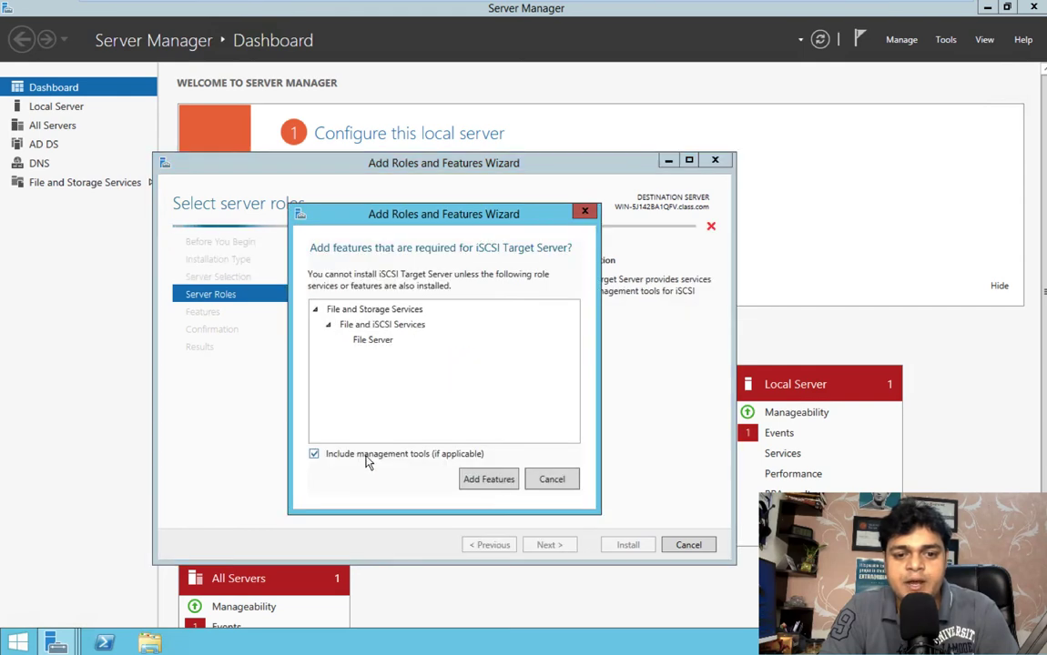
left_click(489, 480)
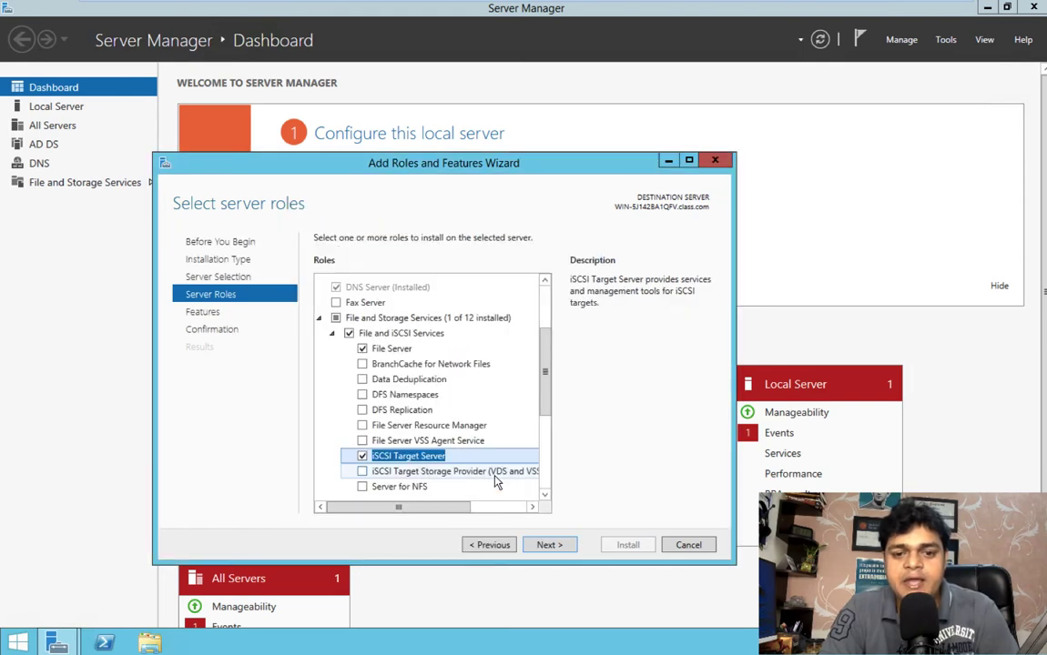
Install the selected roles without adding extra features, and close the wizard once the installation is done
left_click(549, 544)
left_click(550, 546)
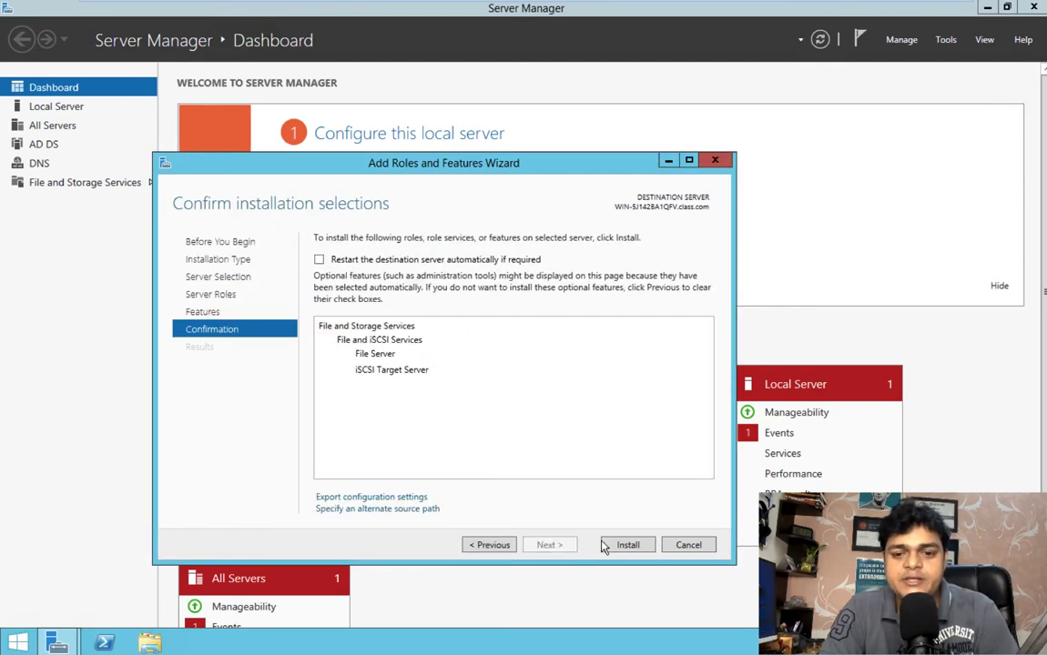
left_click(610, 545)
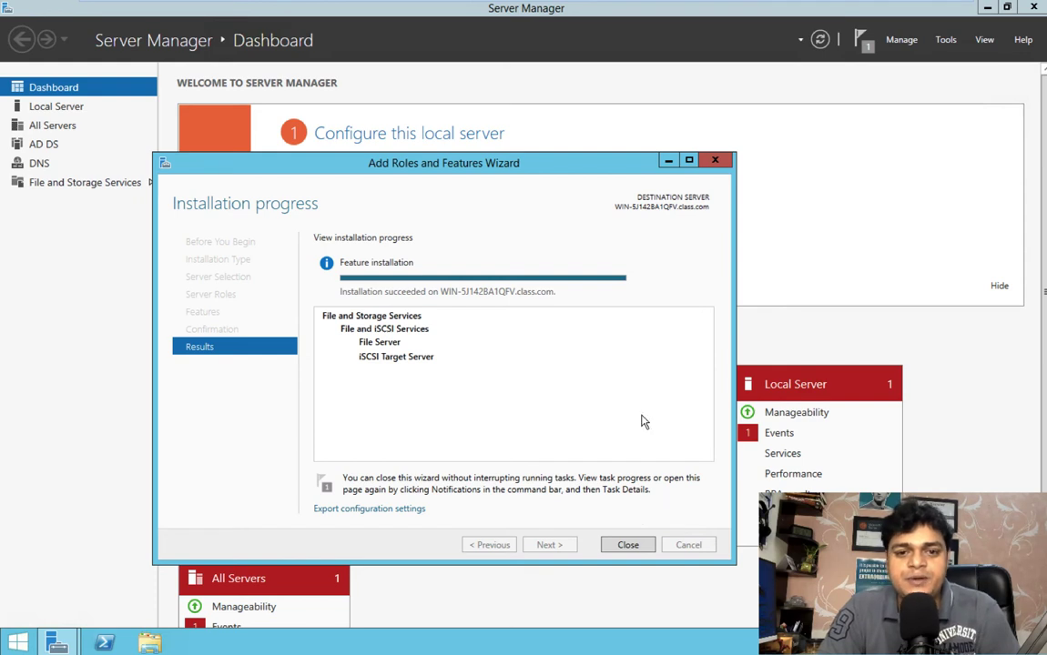
left_click(628, 545)
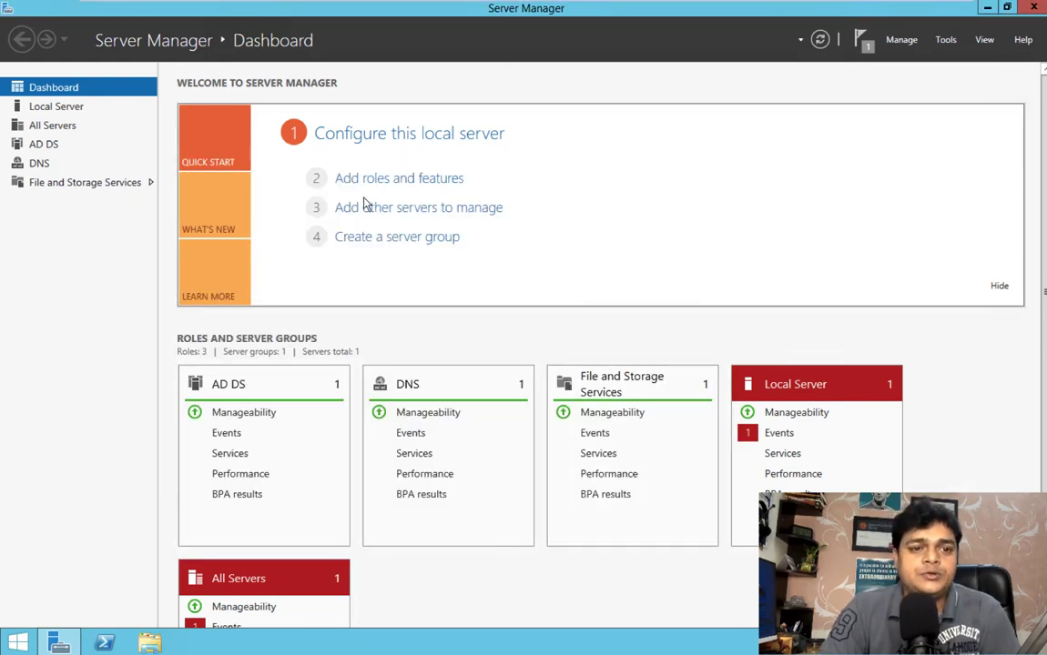
Go to the iSCSI page of File and Storage Services and start creating a new iSCSI virtual disk
left_click(60, 185)
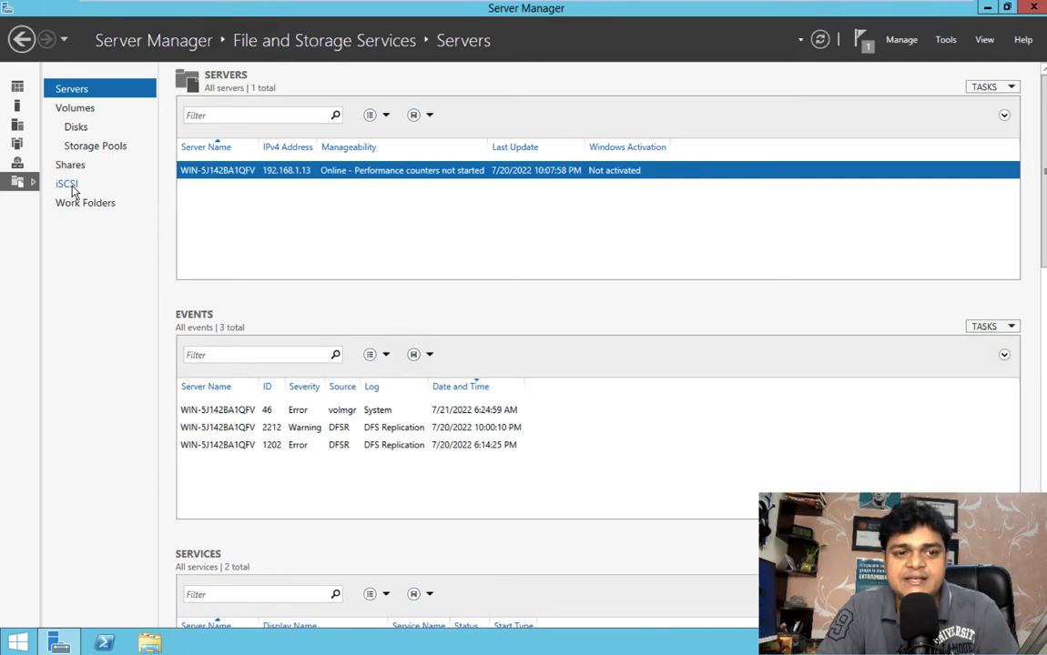
left_click(69, 186)
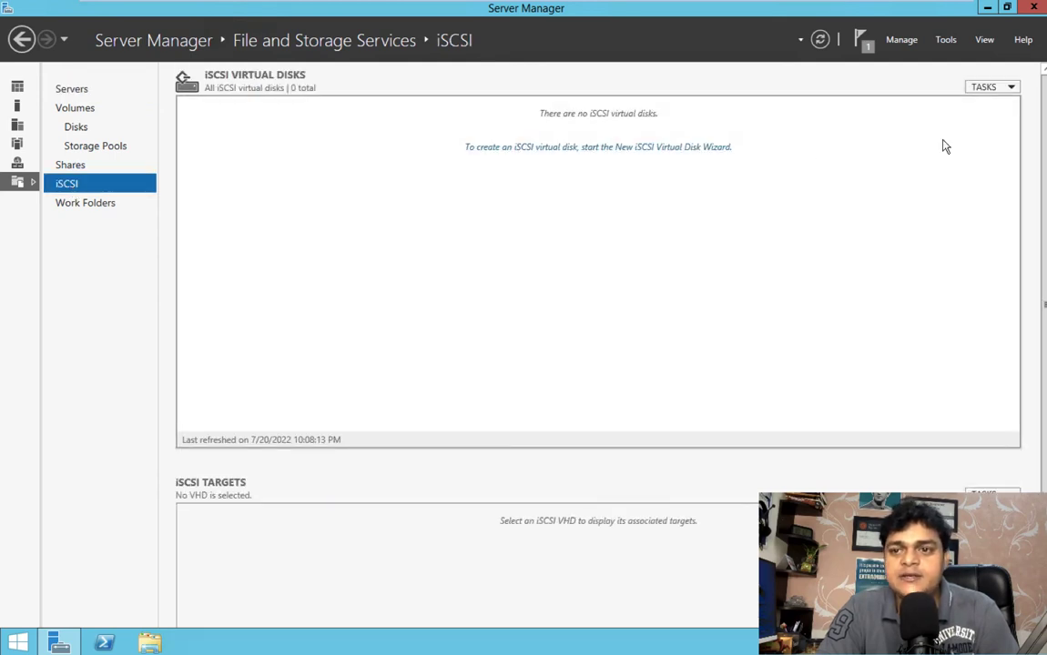
left_click(999, 87)
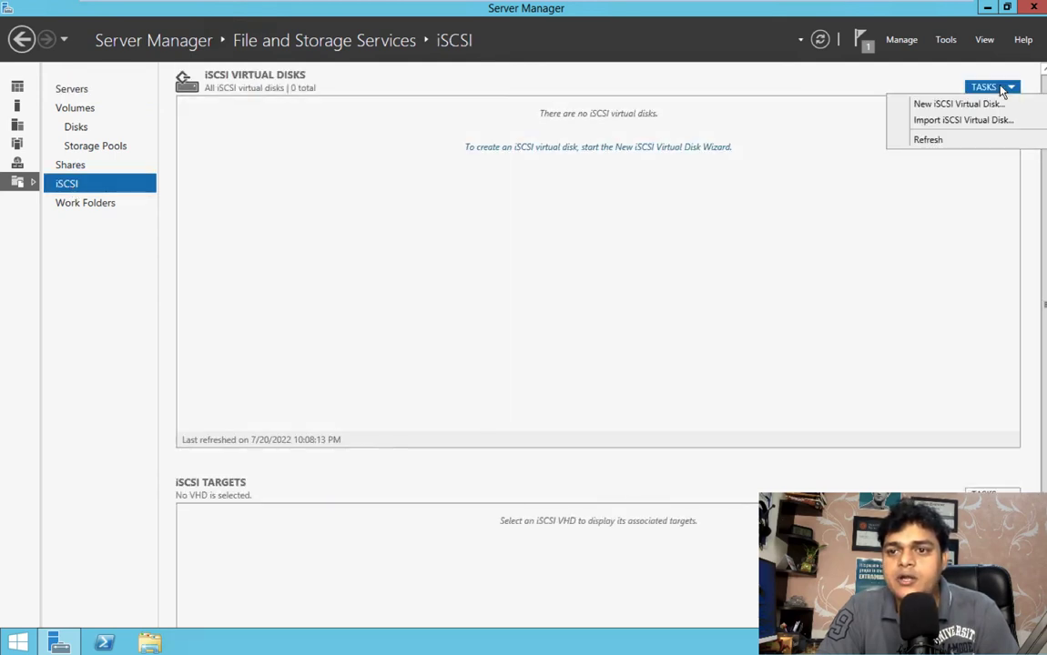
left_click(958, 105)
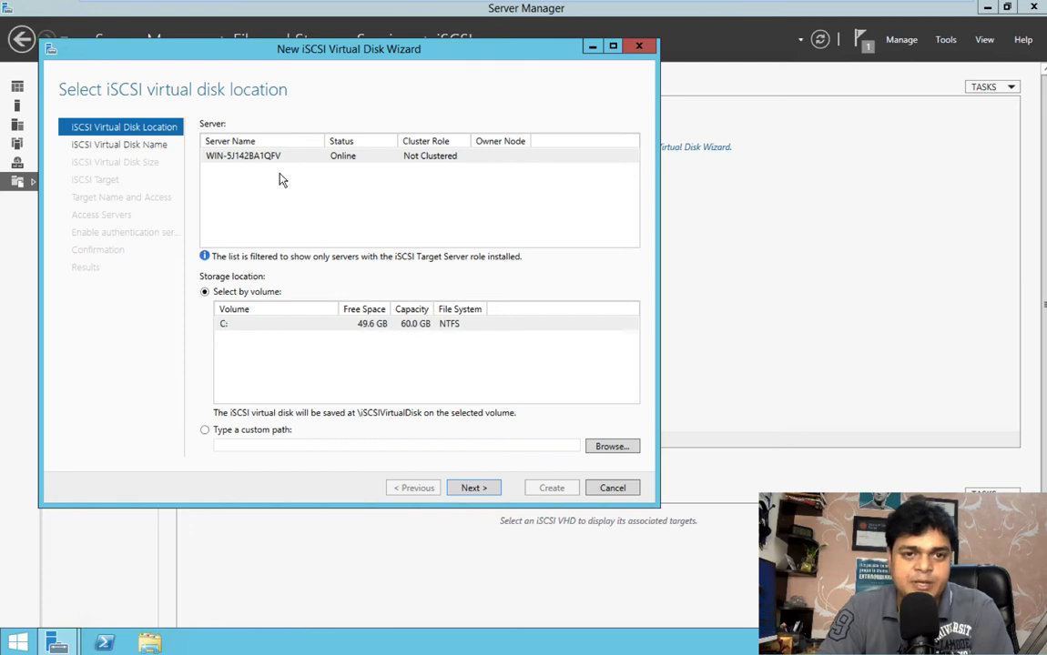
Keep volume C: as the storage location, name the iSCSI virtual disk share-storage and continue to the size settings
left_click(471, 489)
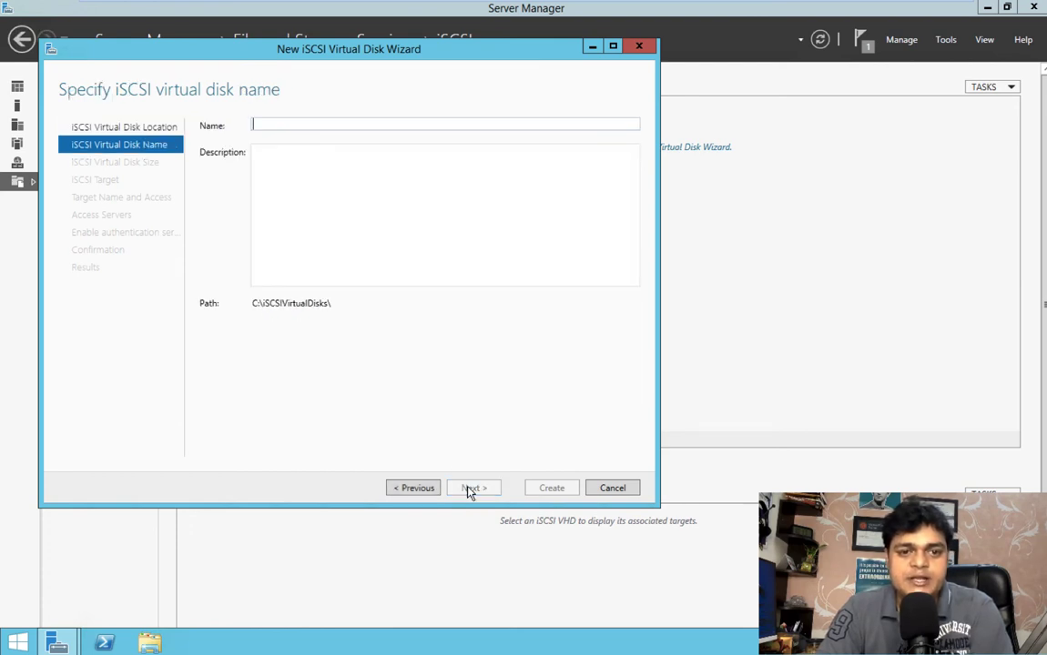
type("share")
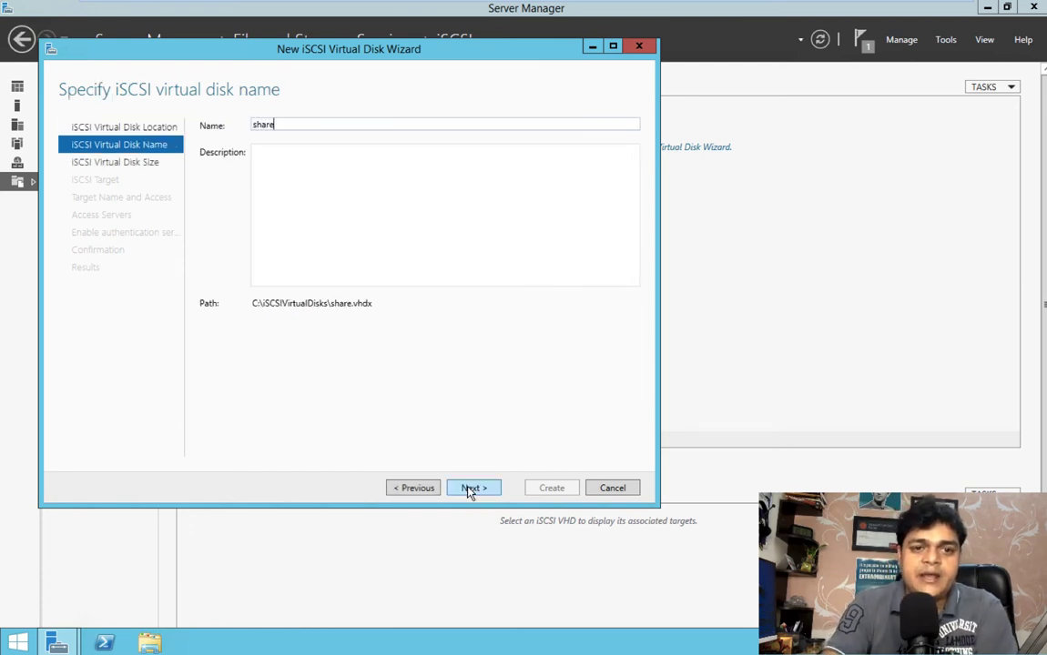
type("-storage")
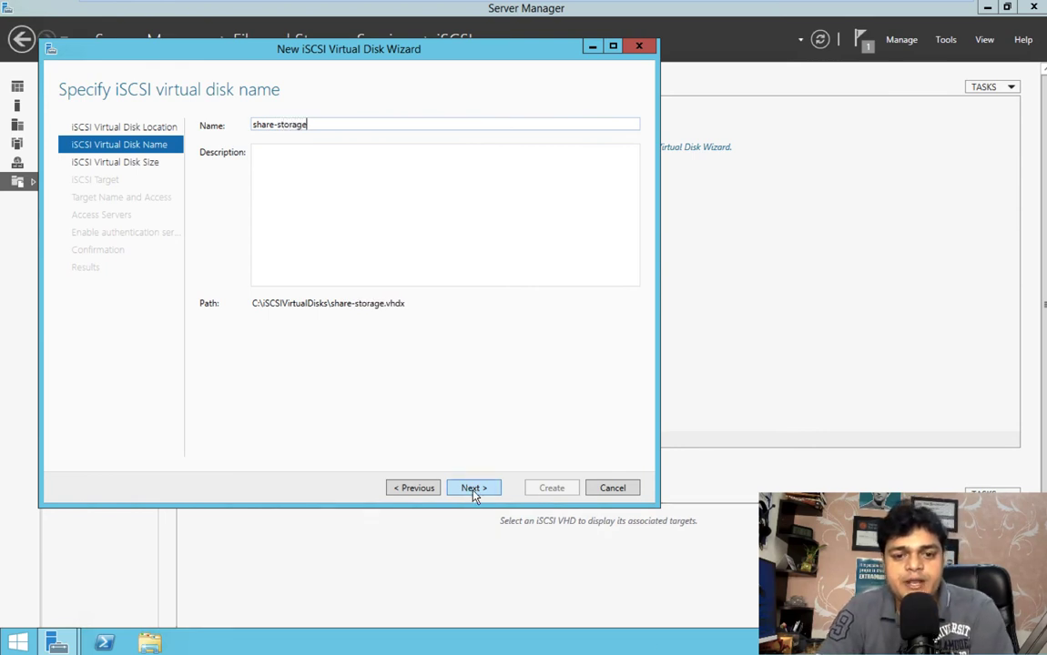
left_click(470, 488)
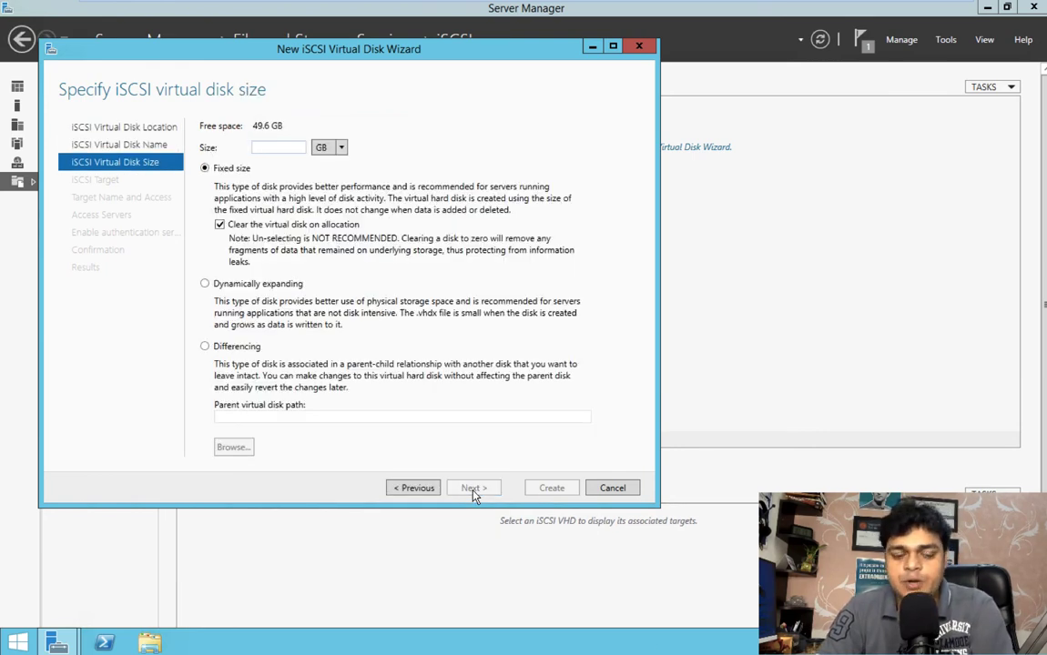
Give the iSCSI virtual disk a fixed size of 15 GB and assign it to a new iSCSI target named testing
type("15")
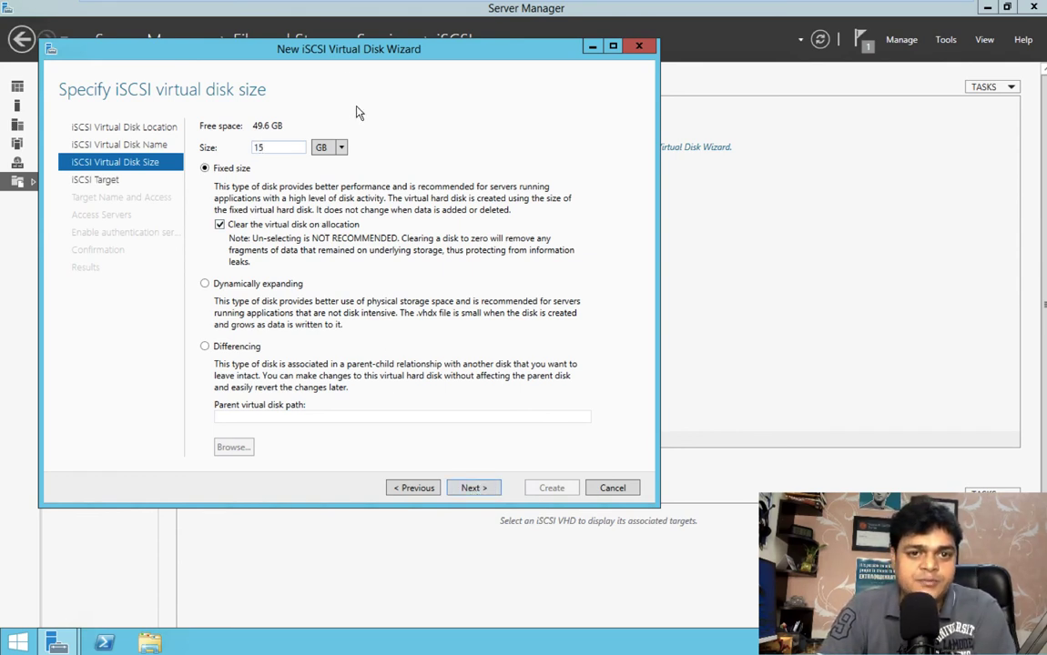
left_click(472, 488)
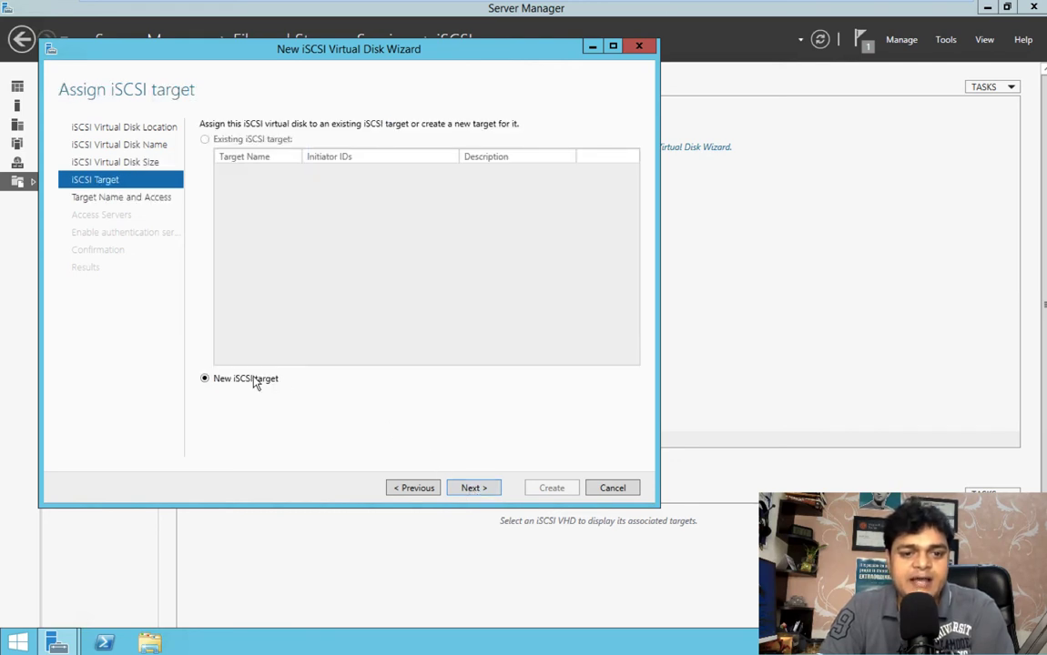
left_click(472, 488)
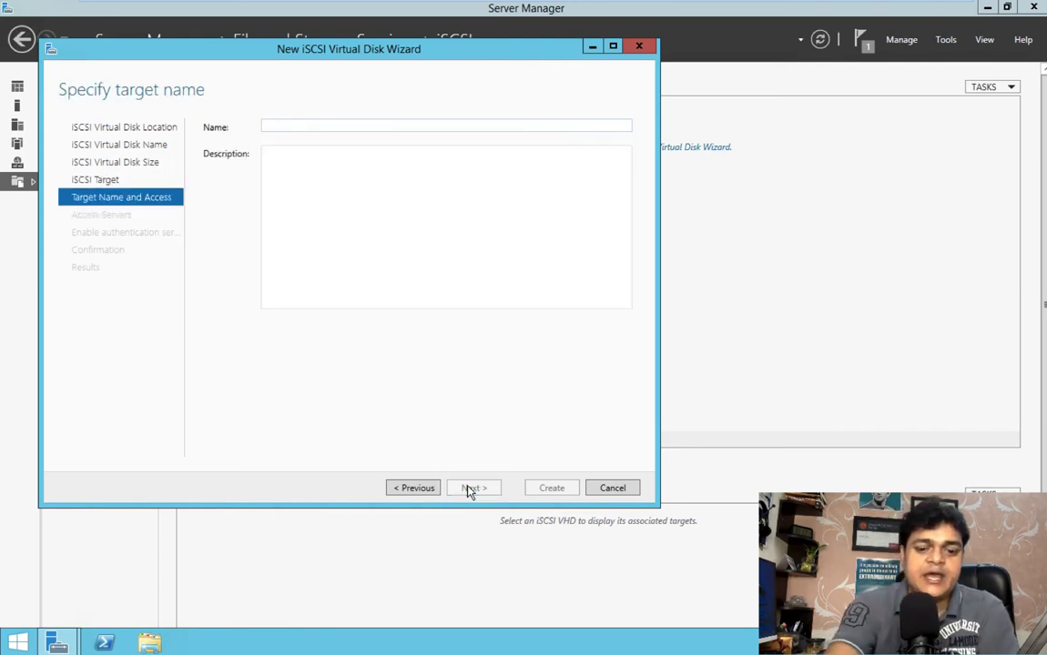
type("testing")
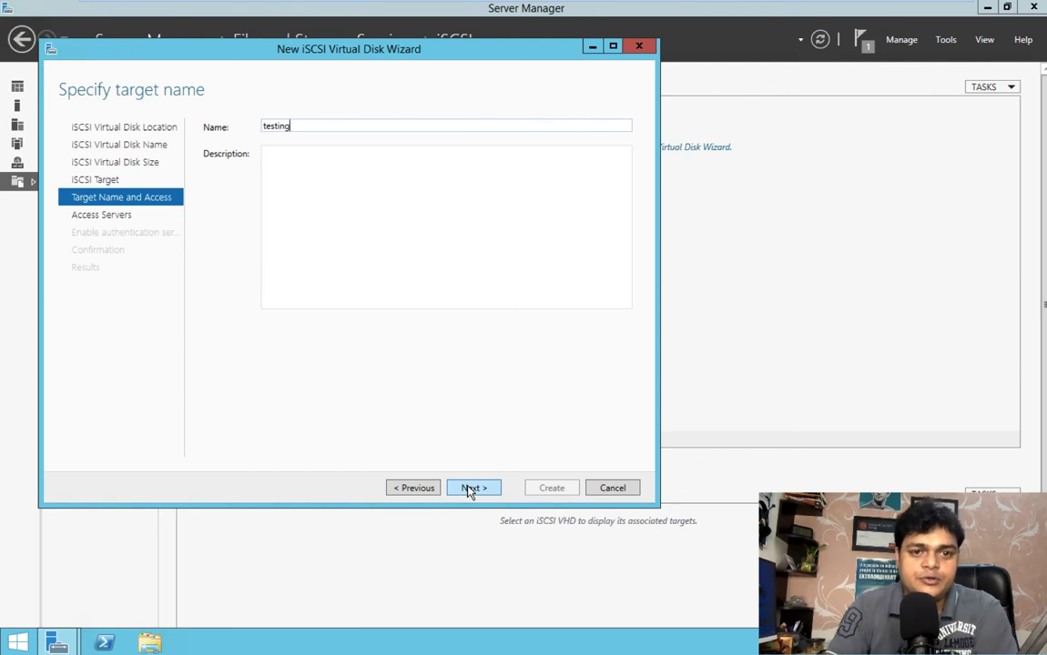
left_click(473, 488)
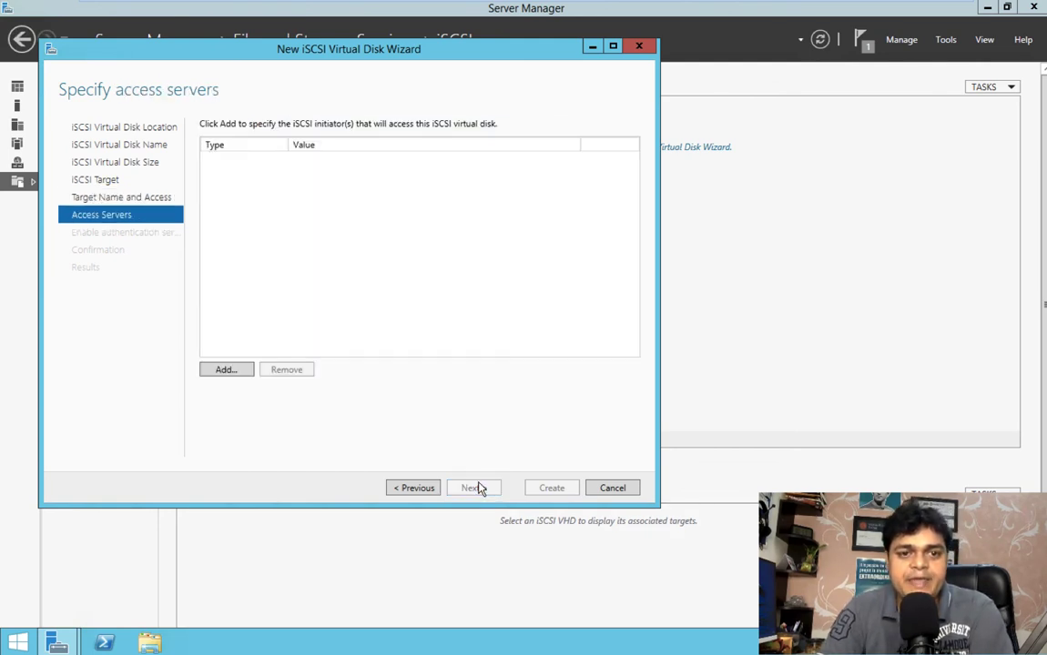
Add an access server identified by the IP address 192.168.1.200 and continue to the authentication settings
left_click(228, 371)
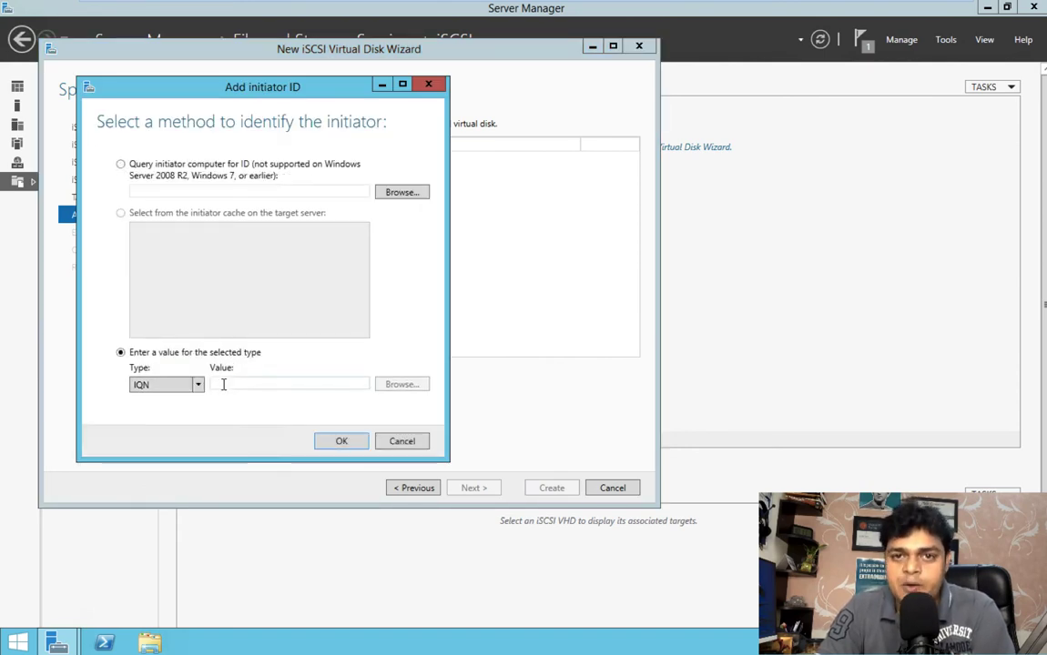
left_click(197, 386)
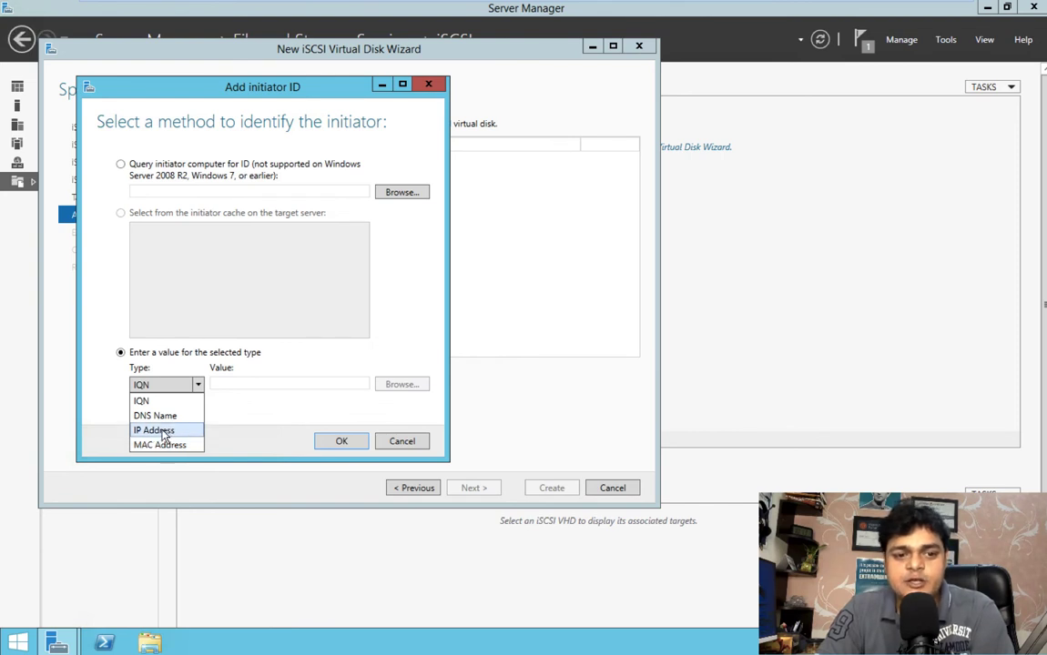
left_click(155, 431)
left_click(238, 385)
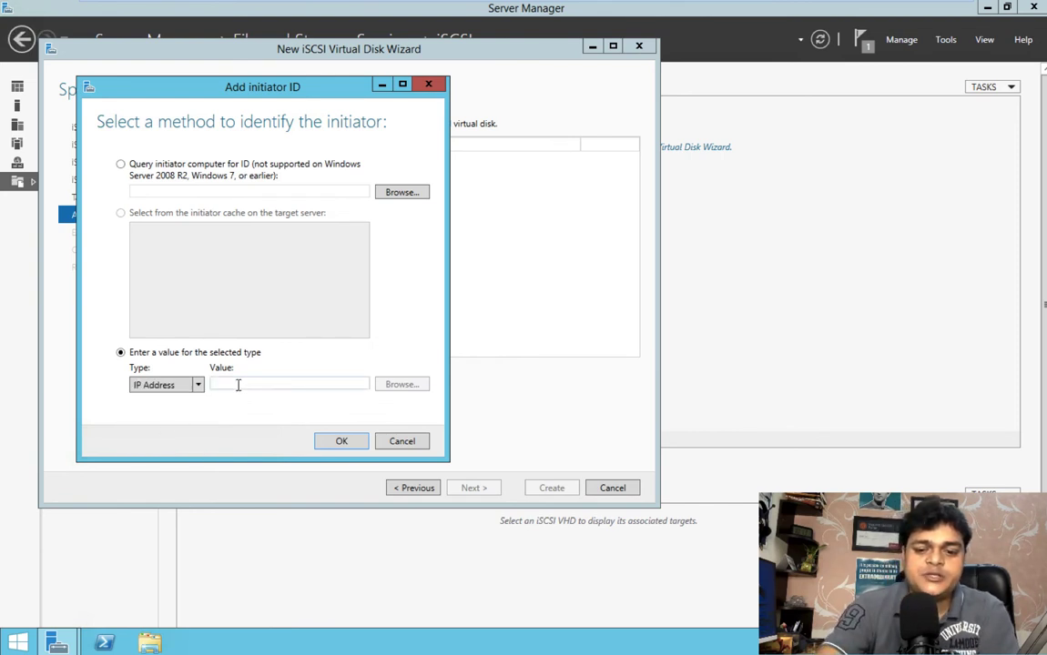
type("192.1")
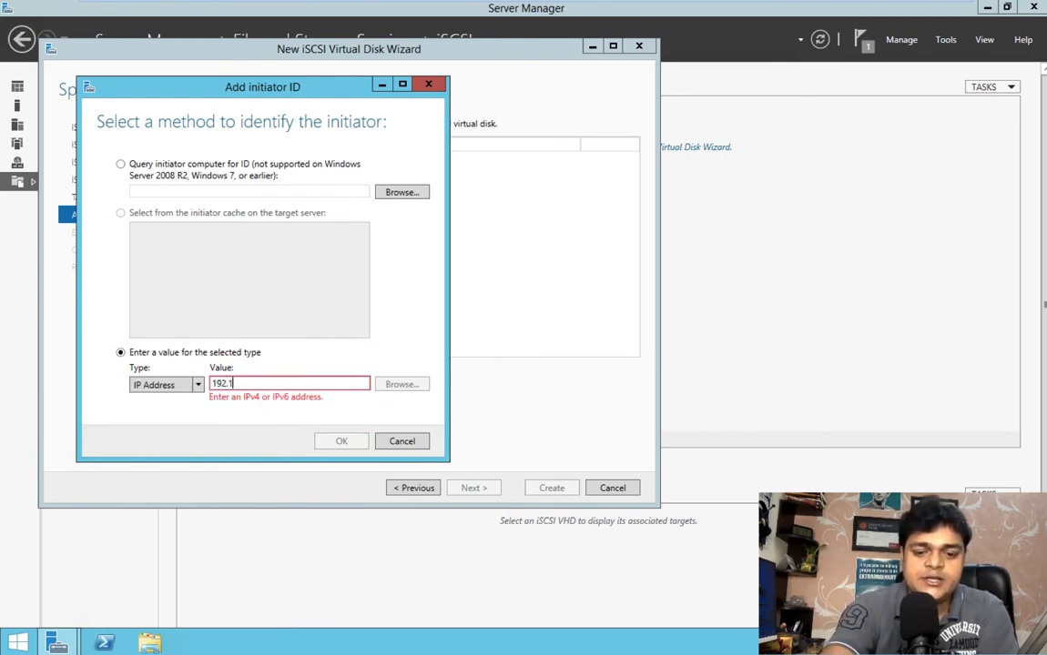
type("68.1.200")
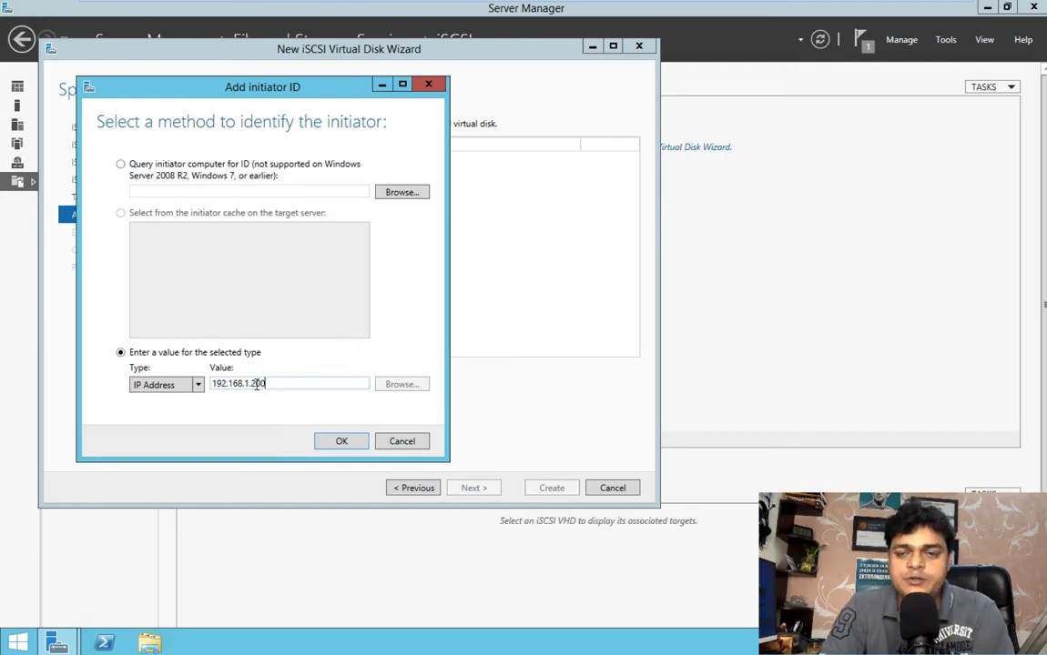
left_click(345, 447)
left_click(471, 488)
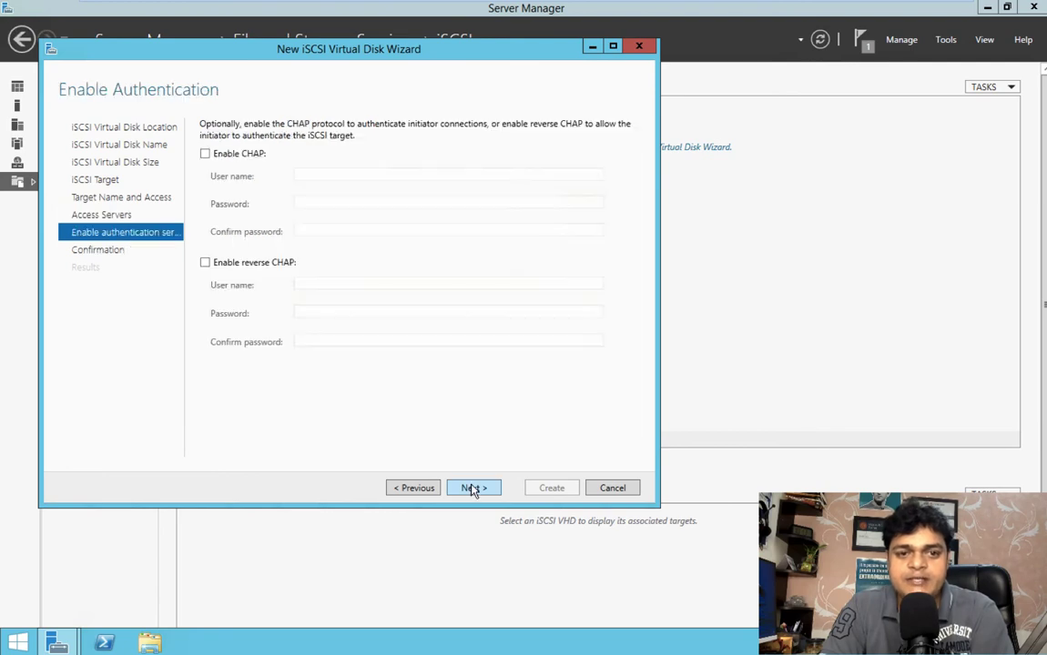
Leave CHAP and reverse CHAP disabled, create the iSCSI virtual disk and close the wizard
left_click(475, 488)
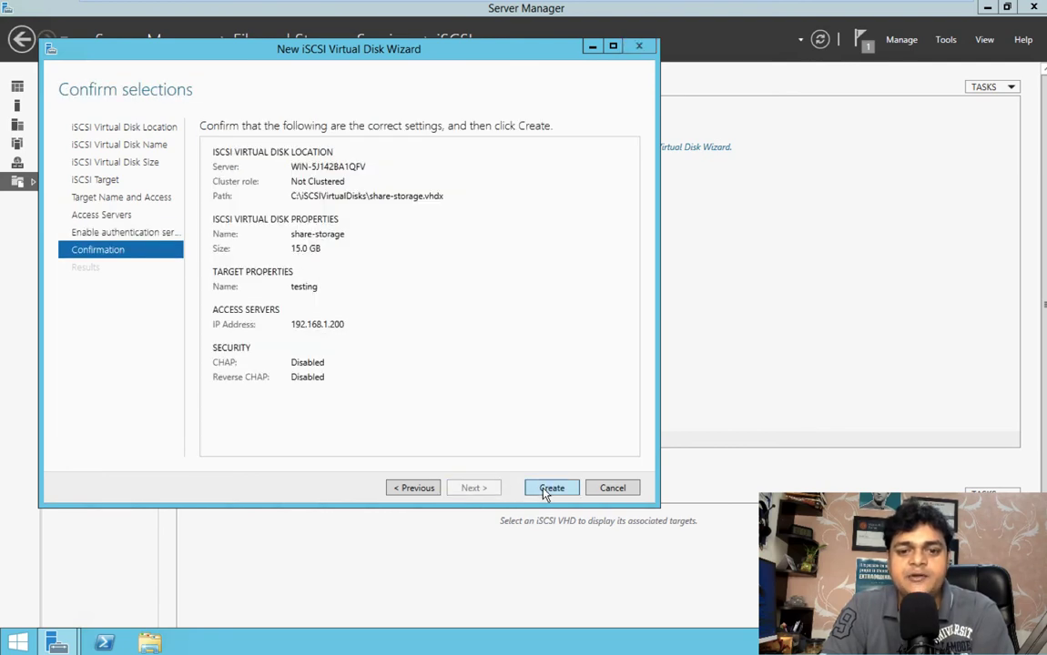
left_click(548, 489)
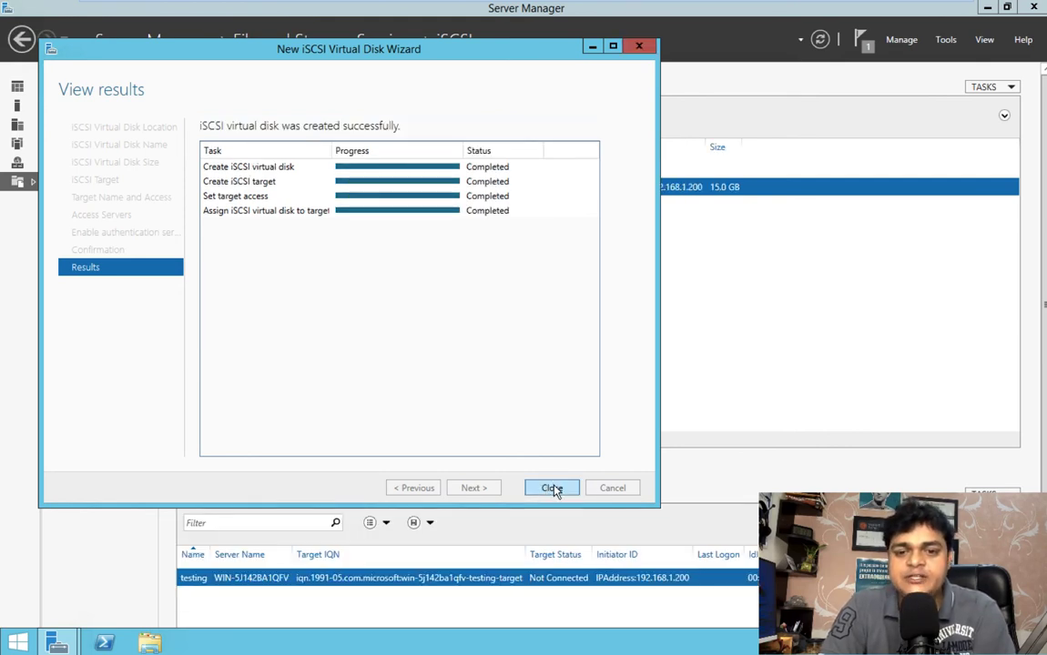
left_click(551, 489)
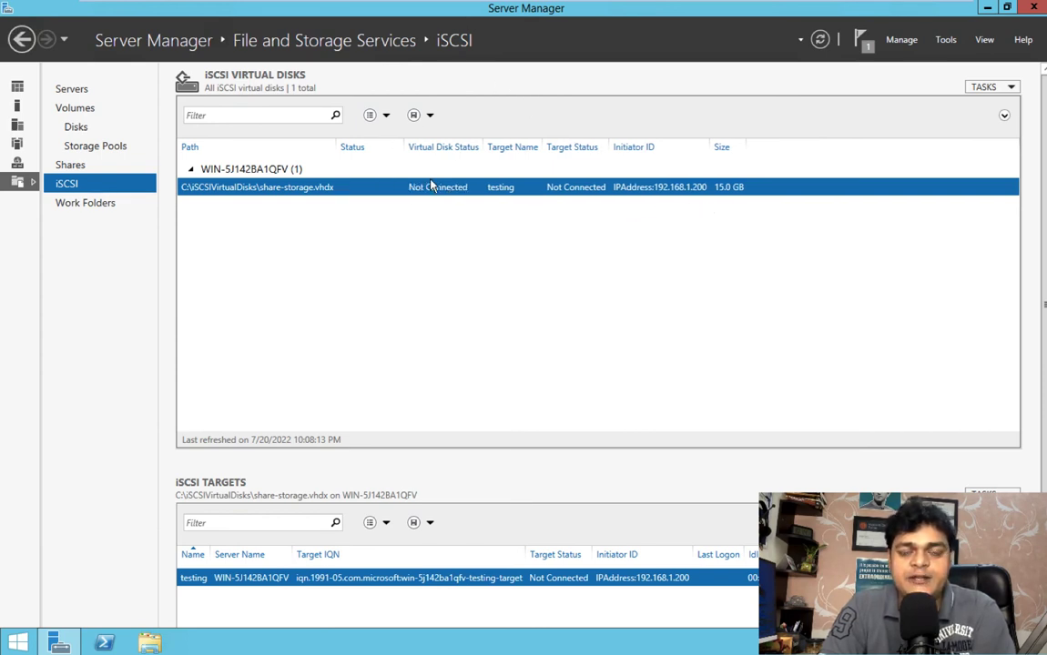
Switch to the vCenter-Server machine, search for iSCSI Initiator and open its properties
mouse_move(374, 6)
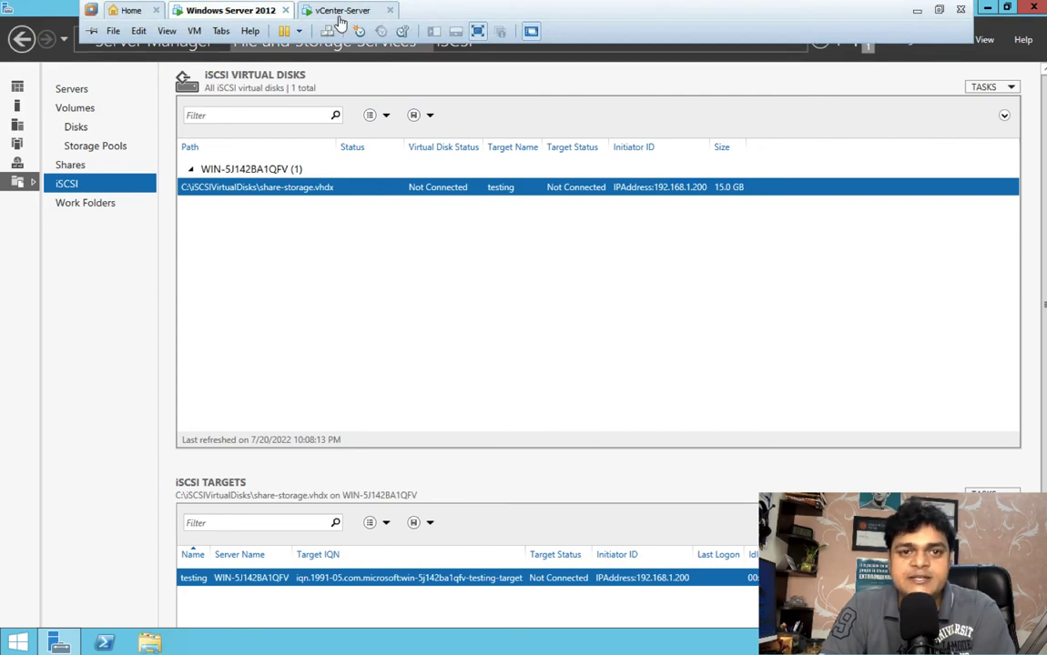
left_click(340, 13)
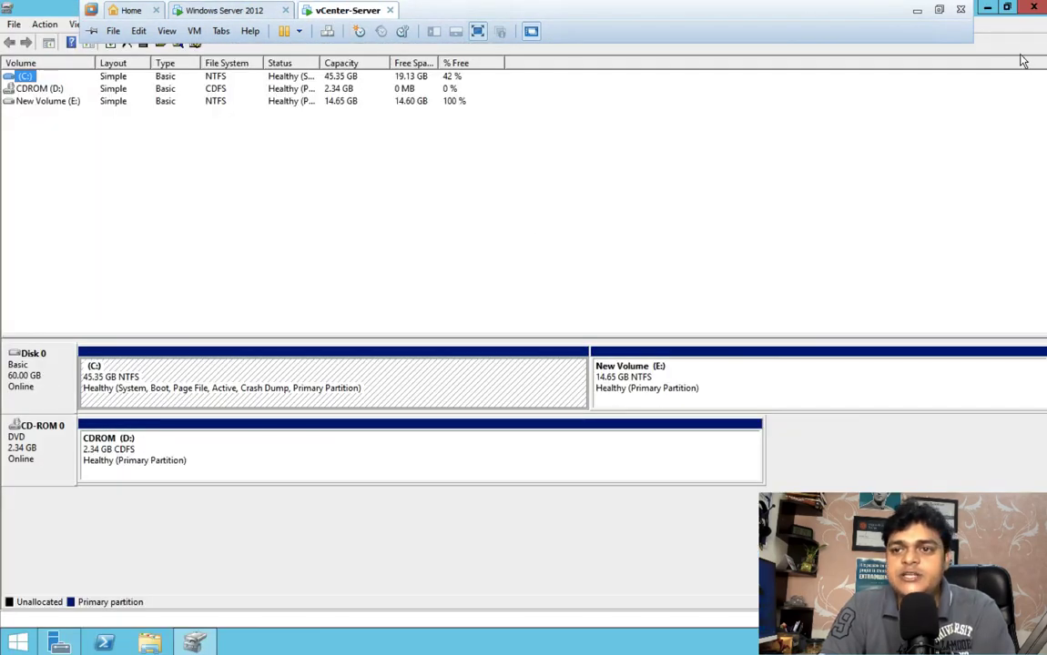
left_click(33, 645)
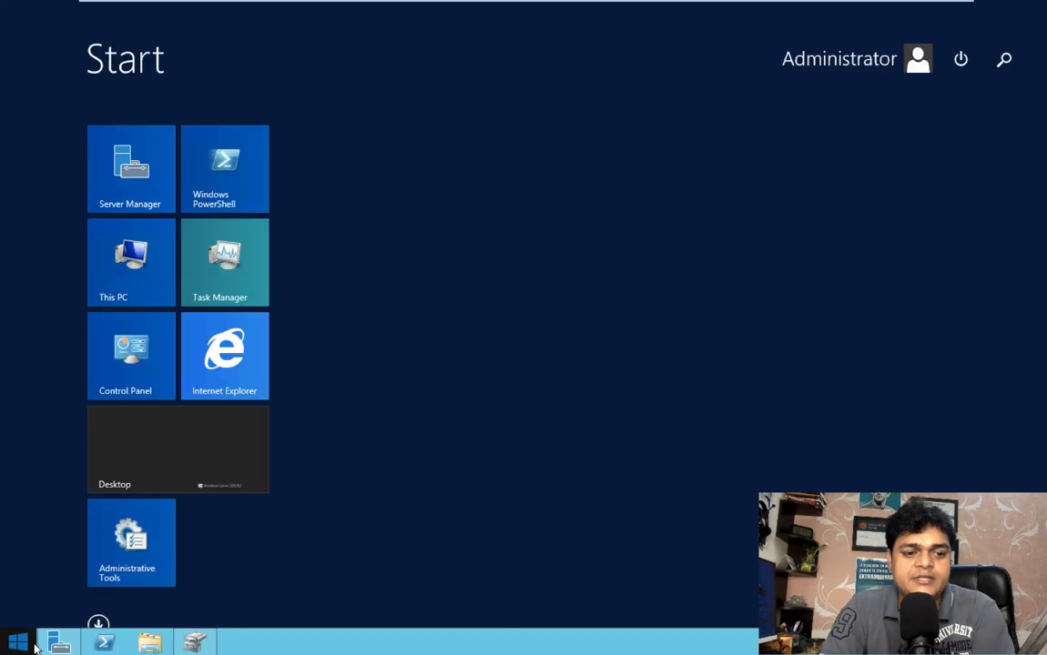
left_click(1005, 73)
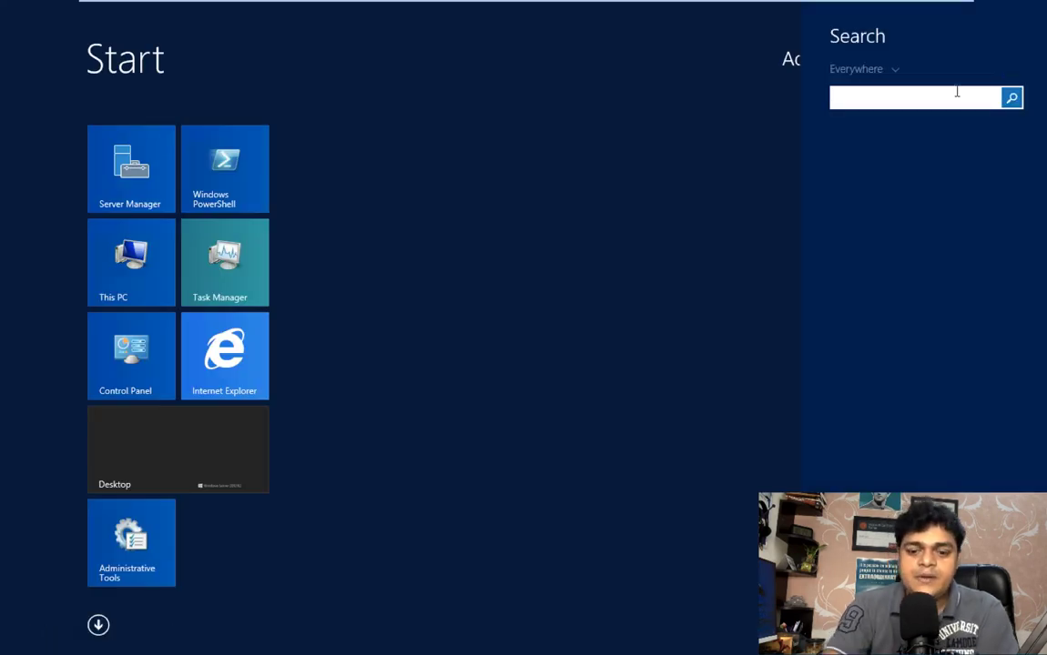
type("iscSI Initiator")
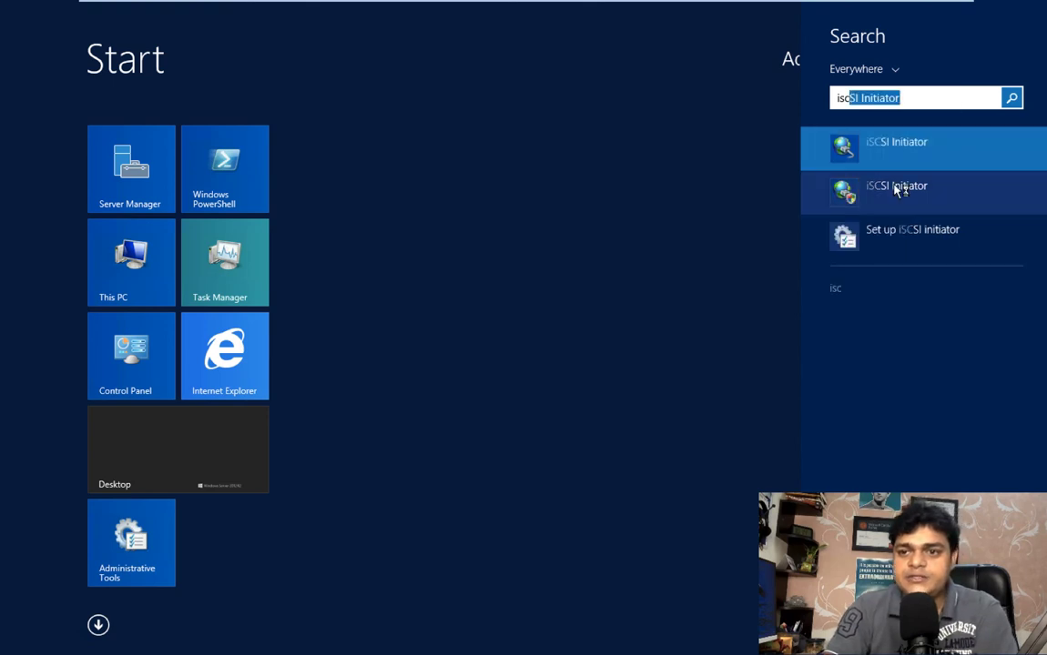
left_click(898, 187)
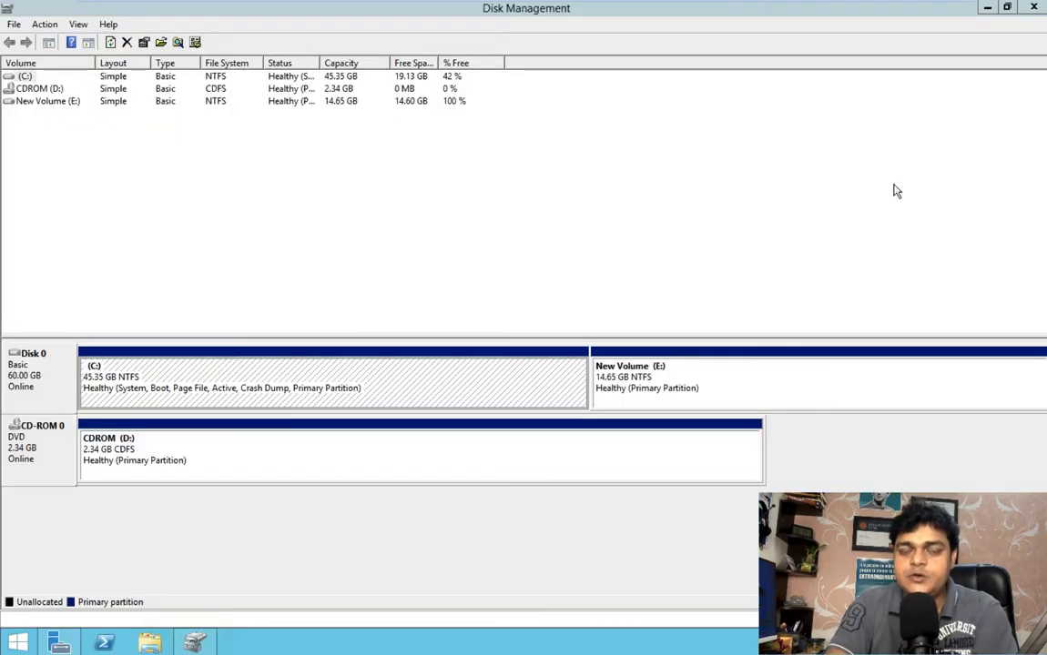
left_click(599, 382)
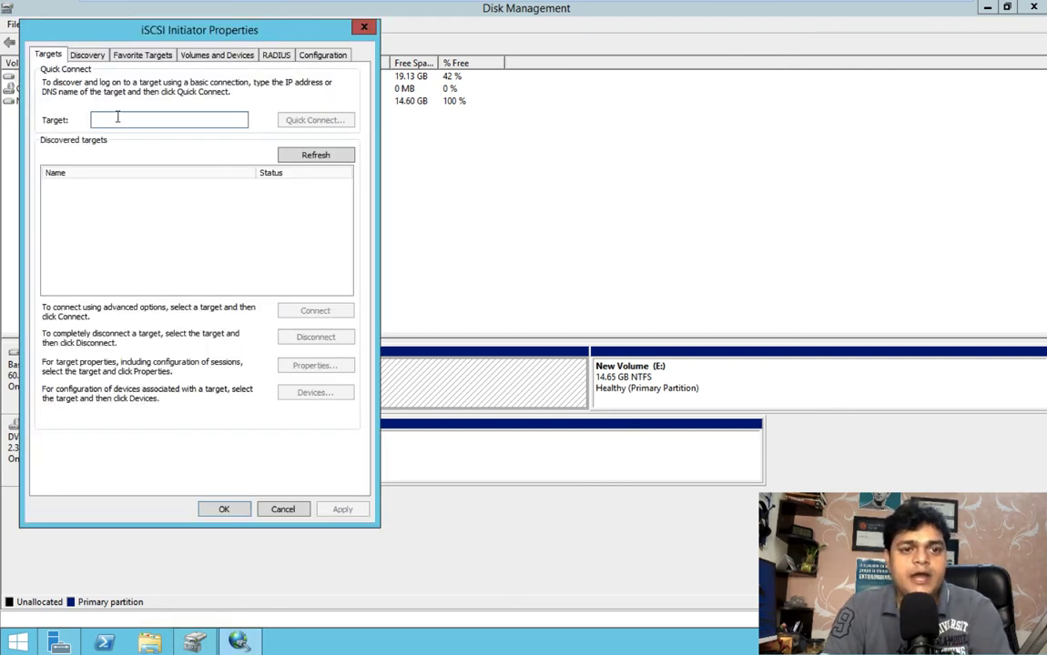
Quick-connect to the iSCSI target at 192.168.1.13 and close the initiator properties
type("192.168.1.13")
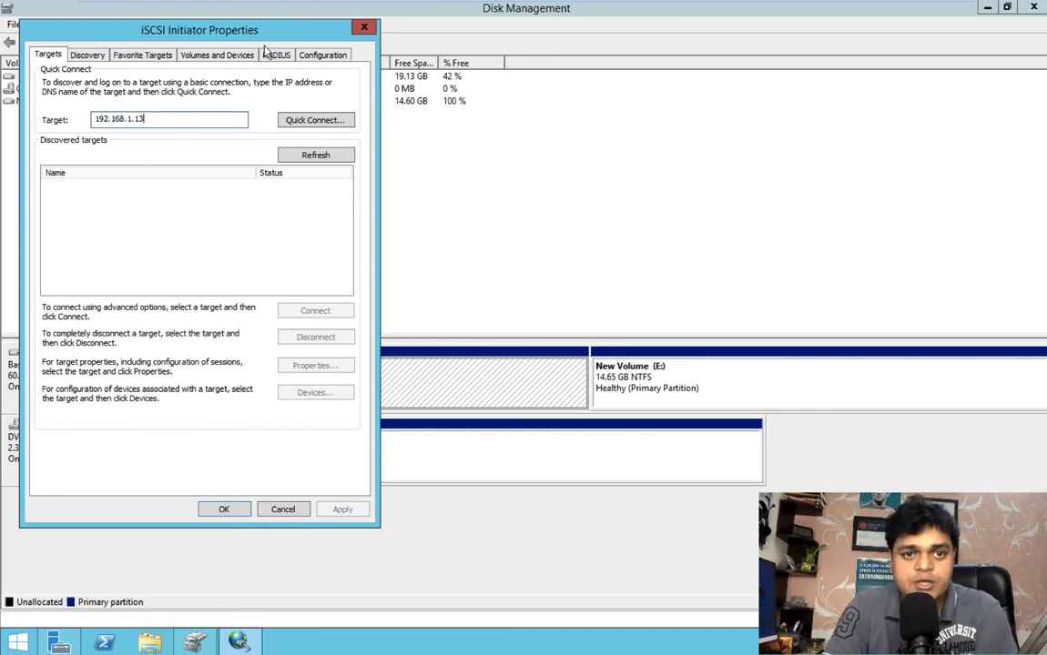
left_click(319, 120)
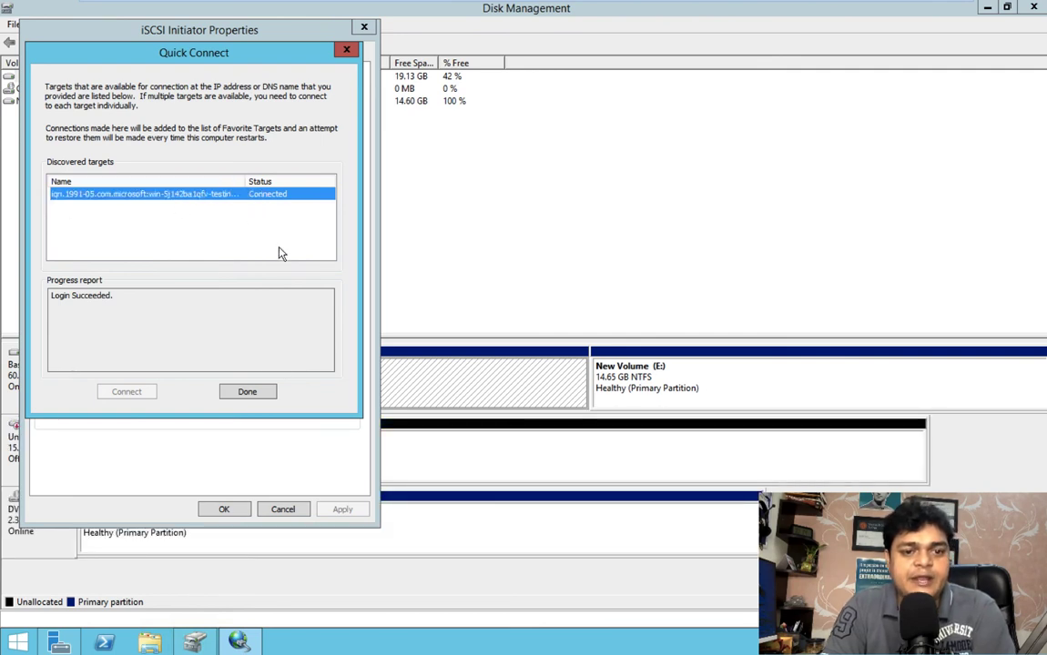
left_click(248, 393)
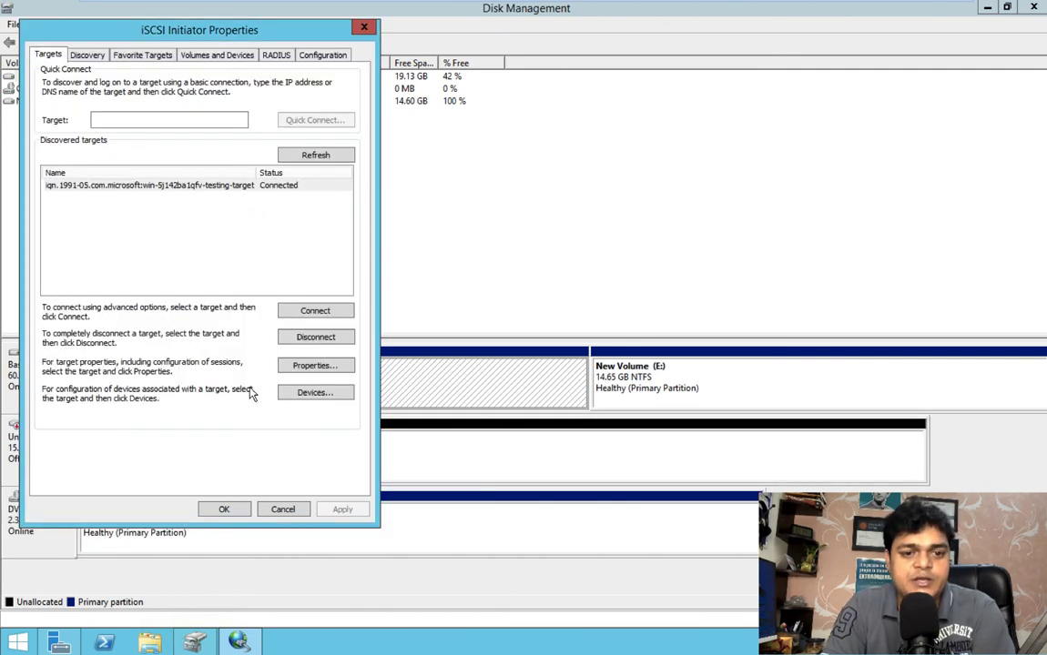
left_click(224, 511)
Bring the 15 GB Disk 1 online and initialize it with the MBR partition style
mouse_move(11, 460)
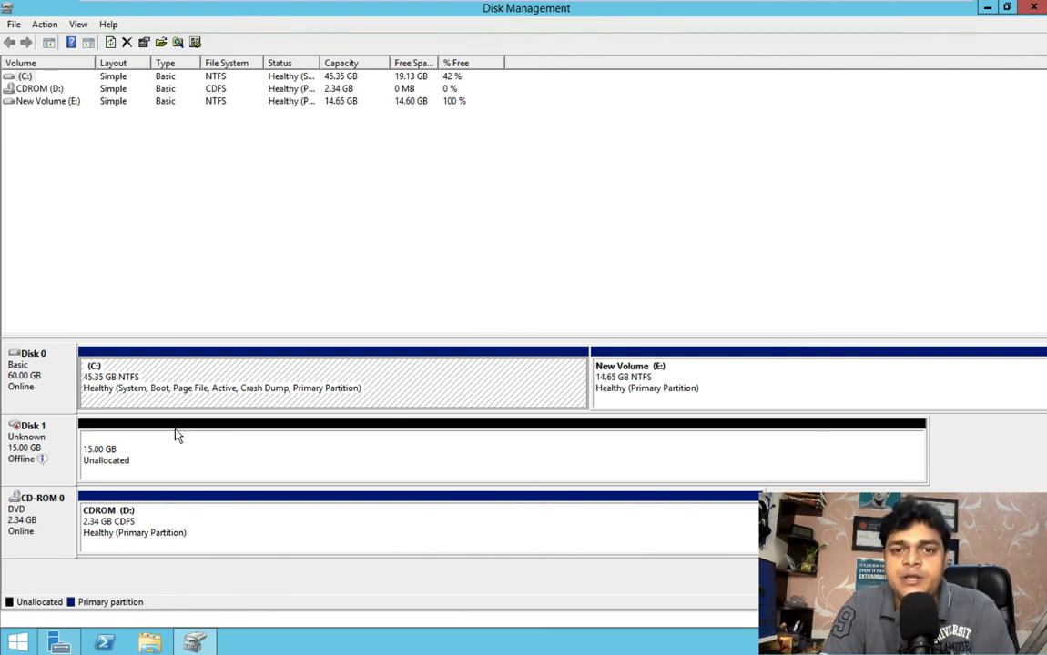
right_click(29, 444)
left_click(73, 448)
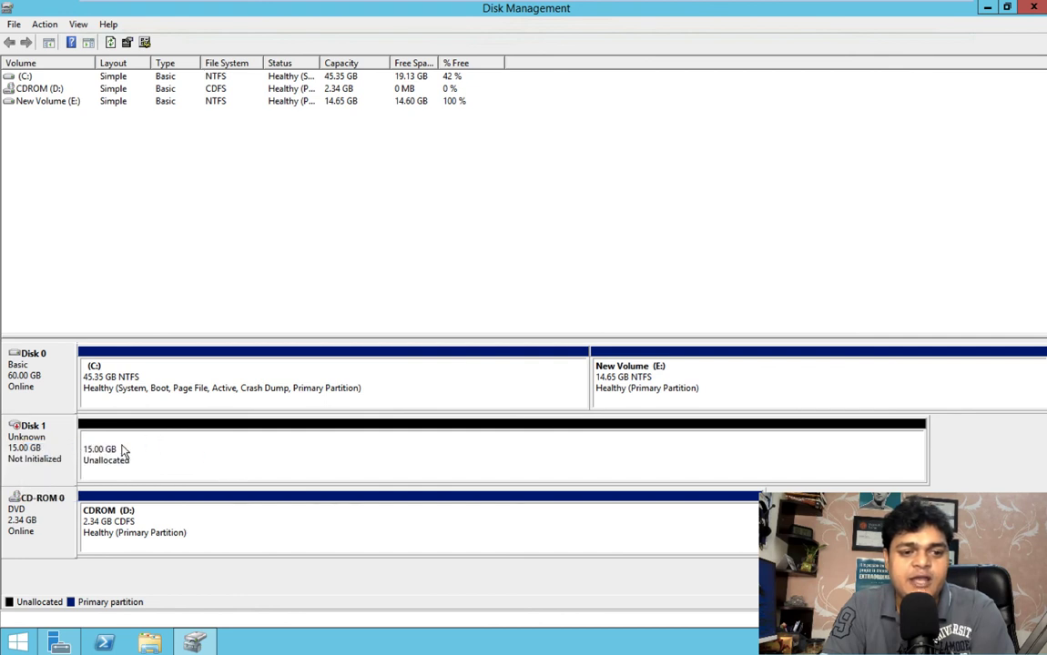
right_click(36, 434)
left_click(74, 437)
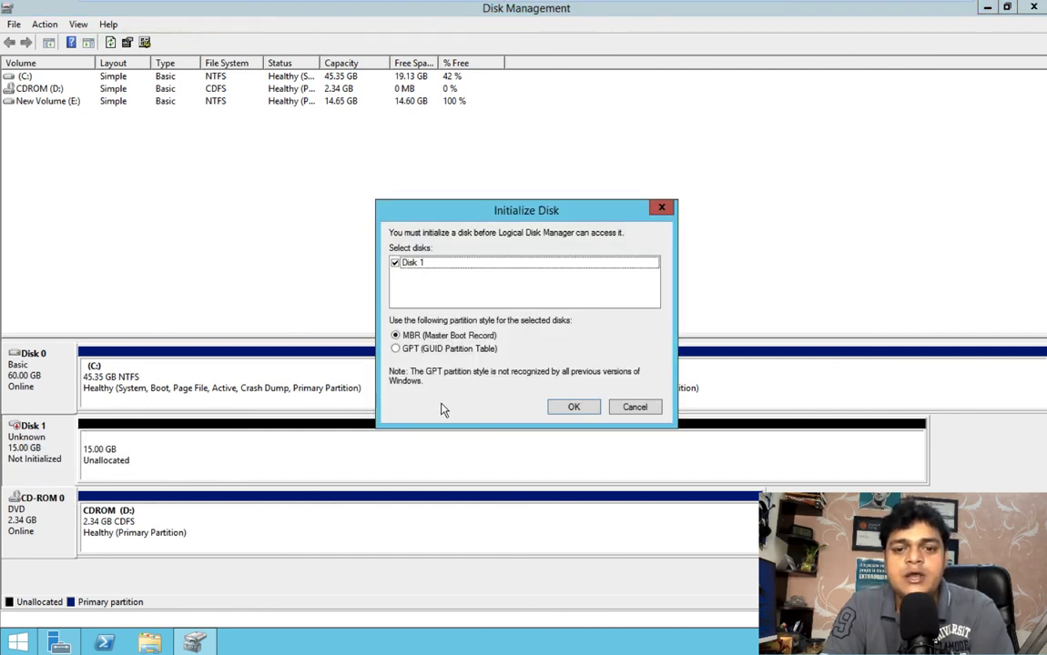
left_click(563, 406)
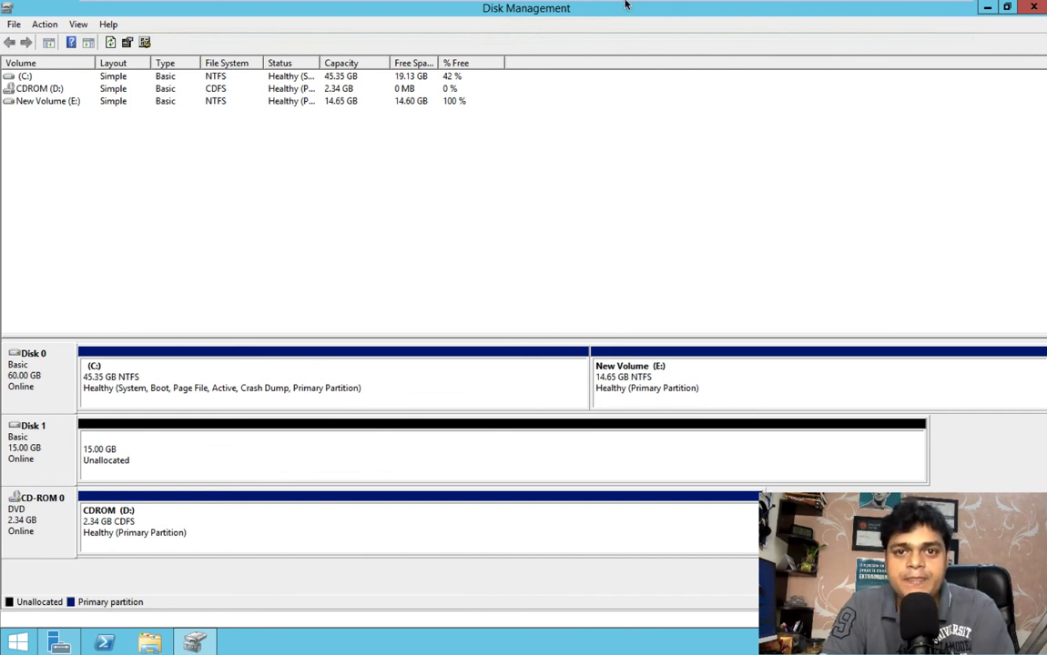
Return to the Windows Server 2012 machine and refresh the iSCSI virtual disks list to check the connection status
mouse_move(625, 5)
left_click(248, 12)
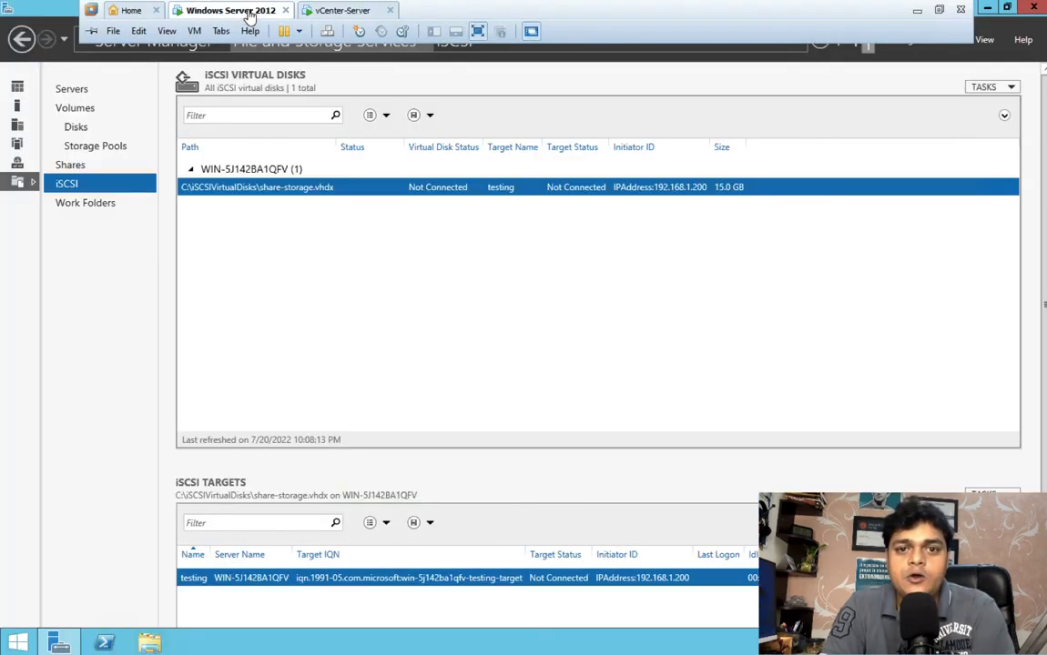
right_click(401, 264)
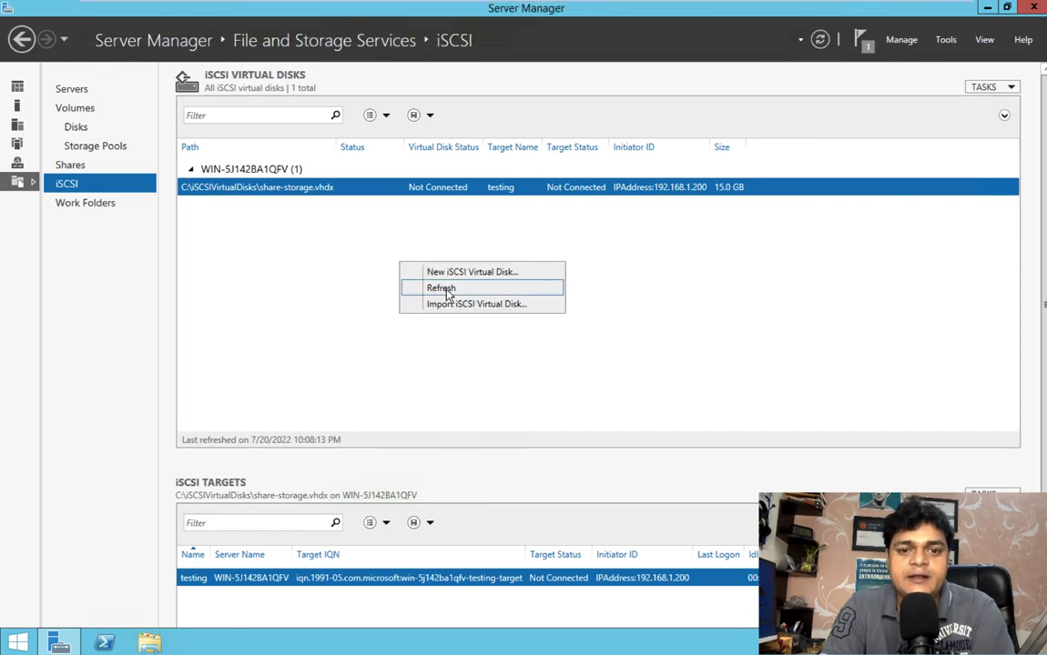
left_click(444, 289)
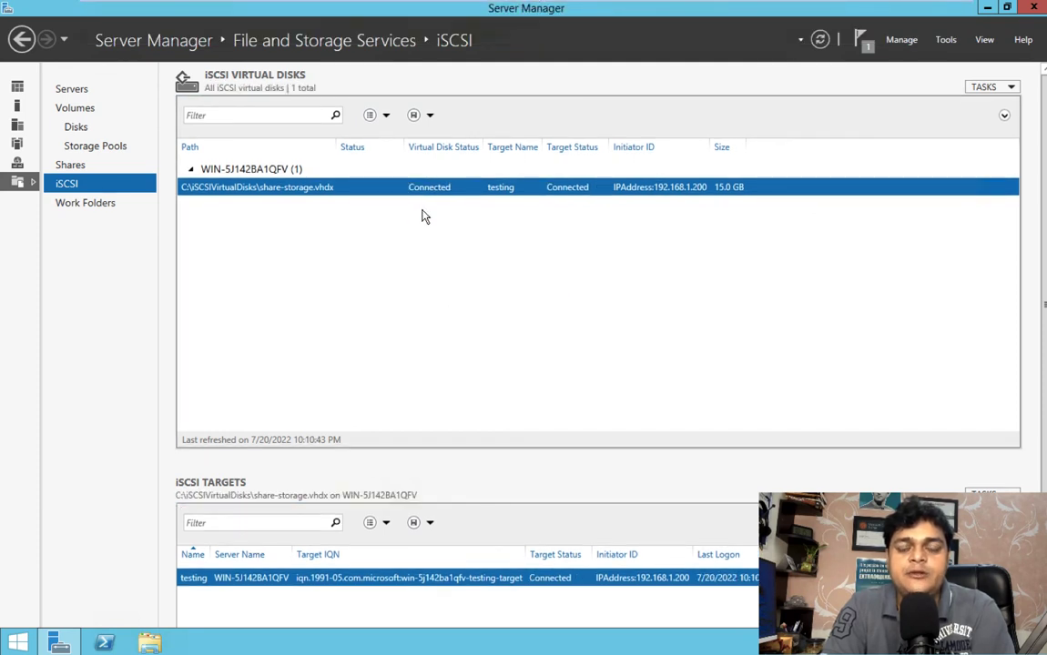